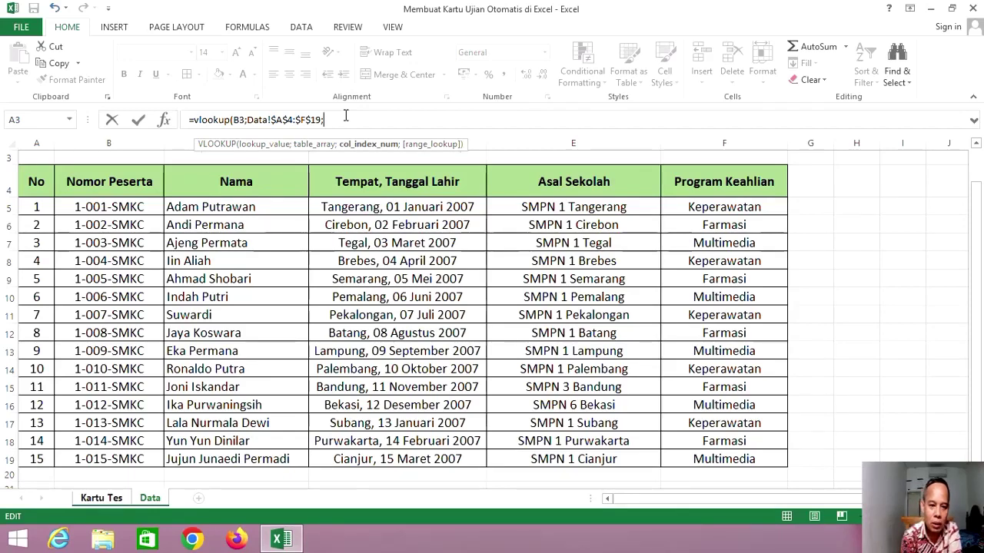
Finish E12's VLOOKUP with column 6 and exact match 0 so Program Keahlian shows Keperawatan.
text(6;)
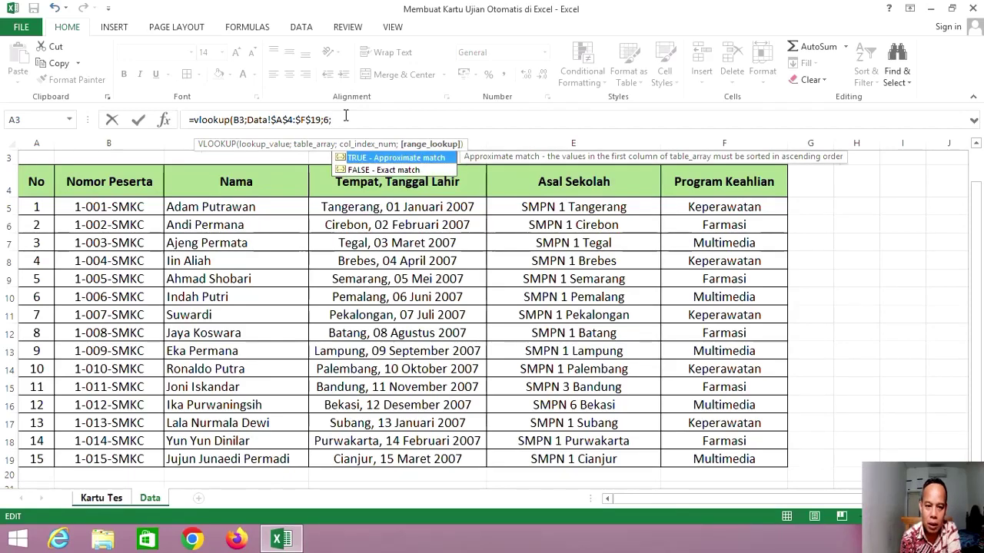
text(0)
key(Return)
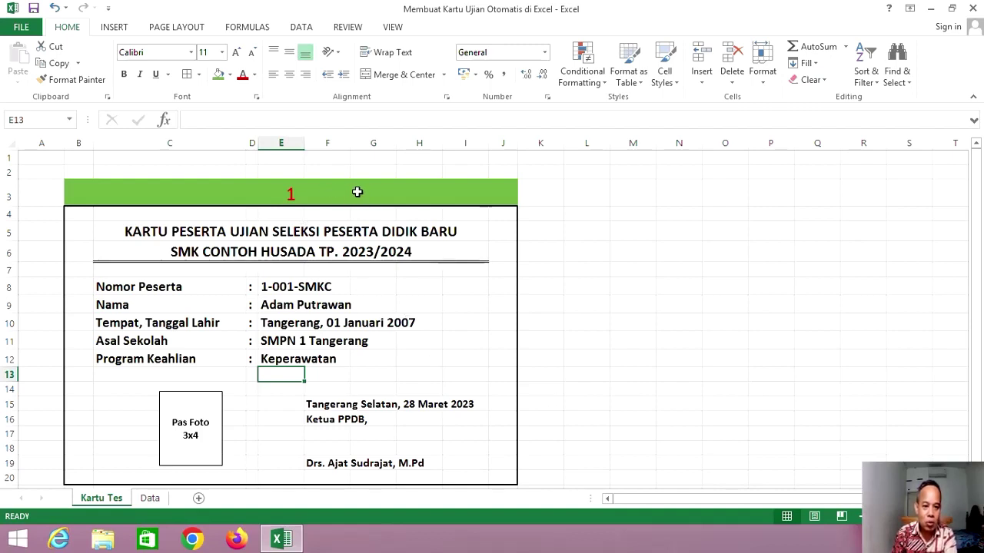
click(504, 194)
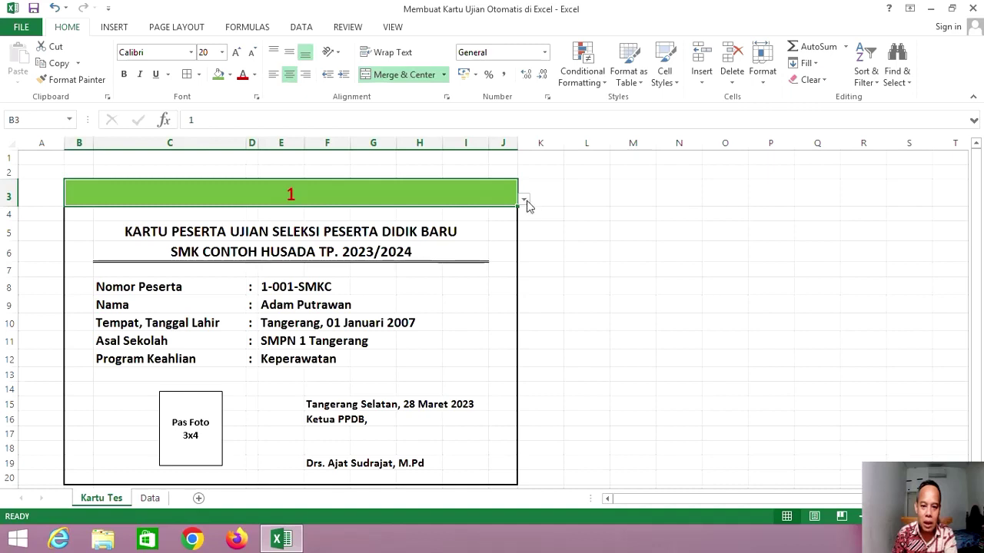
click(525, 201)
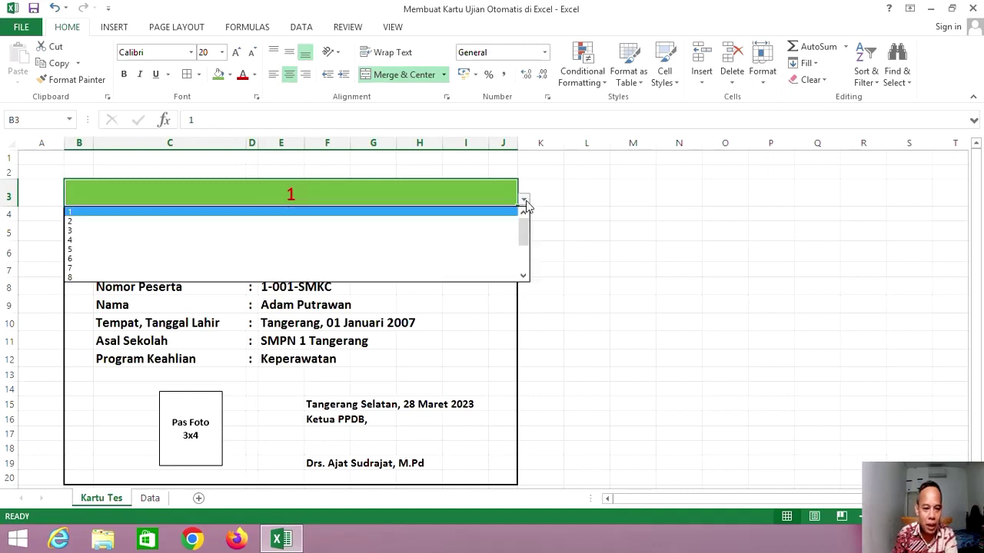
click(453, 221)
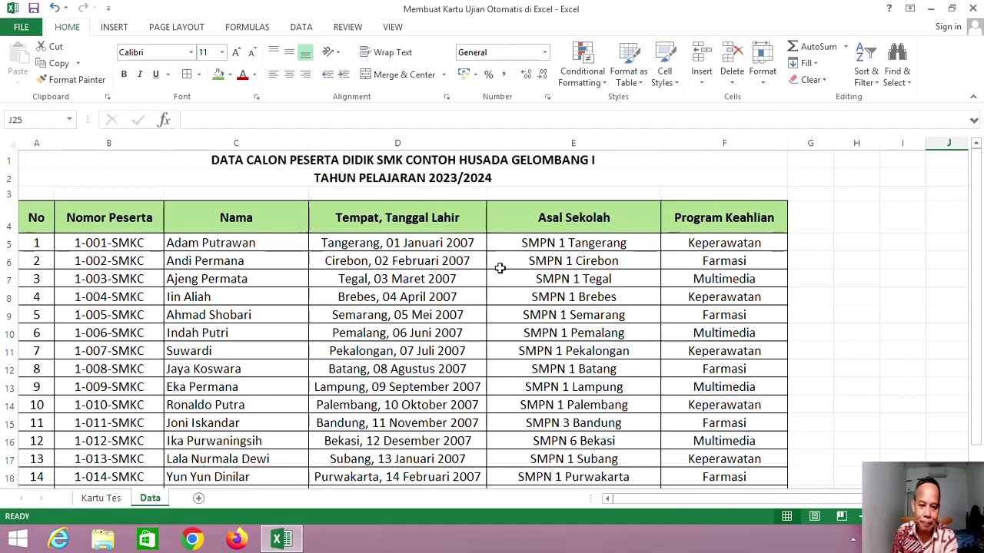
click(36, 219)
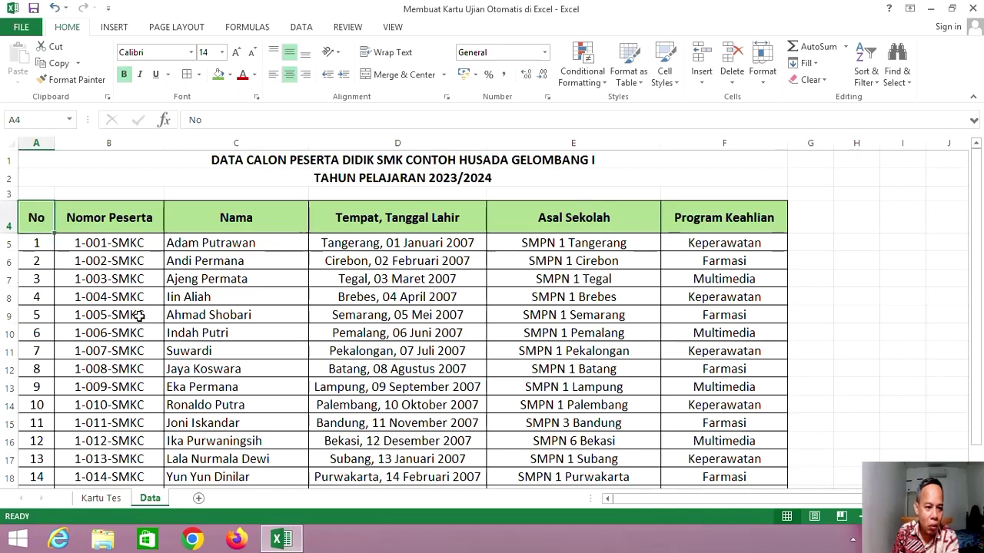
key(Right)
key(Right)
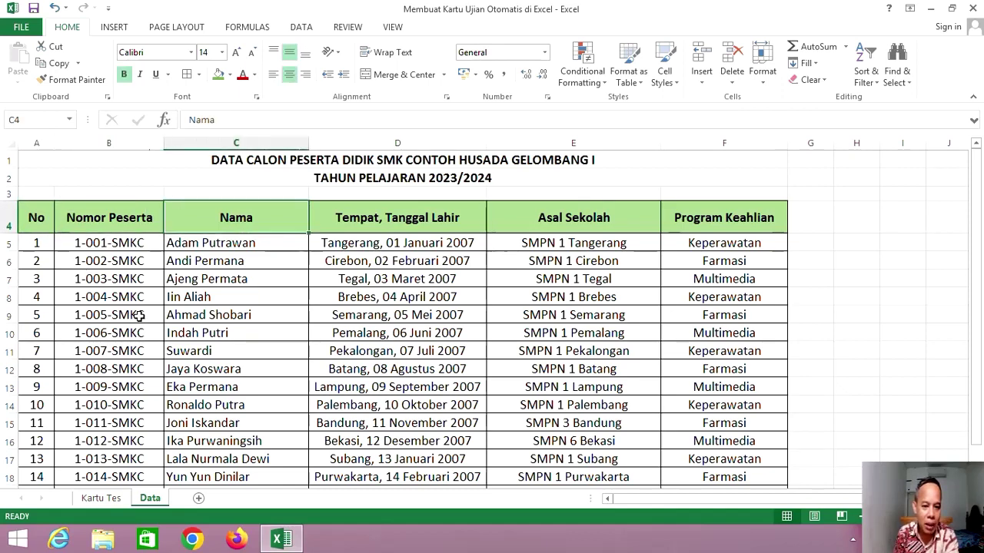
key(Right)
key(Right)
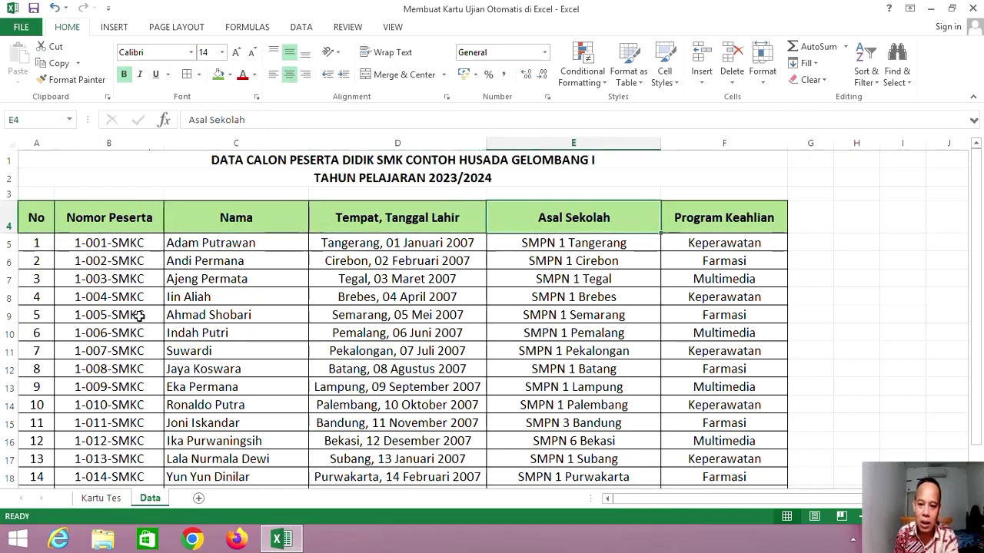
key(Right)
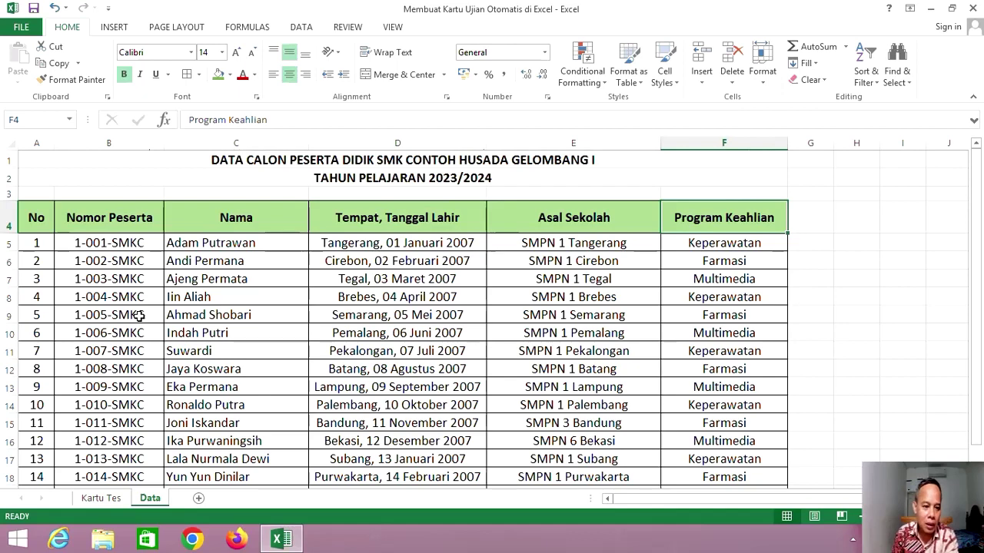
scroll(215, 338, down, 2)
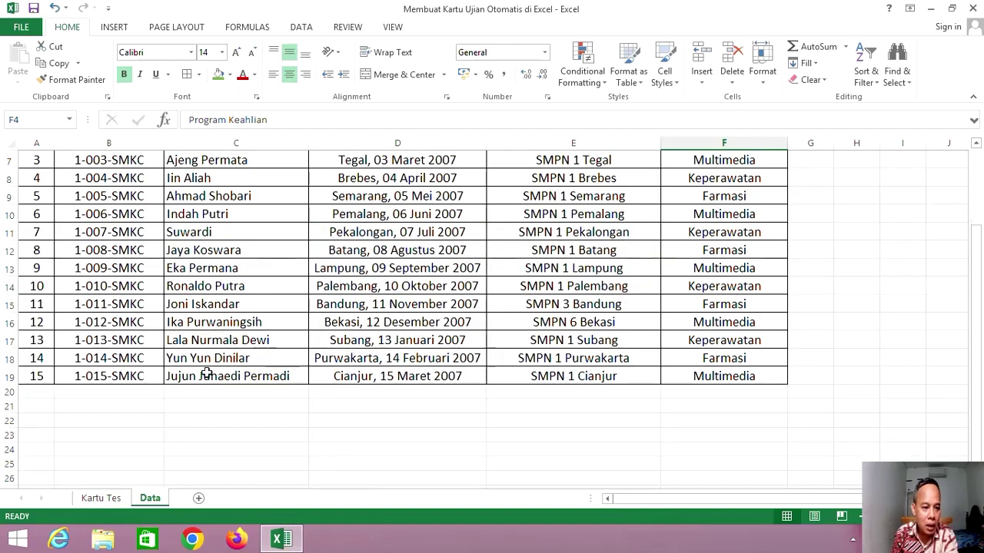
click(248, 376)
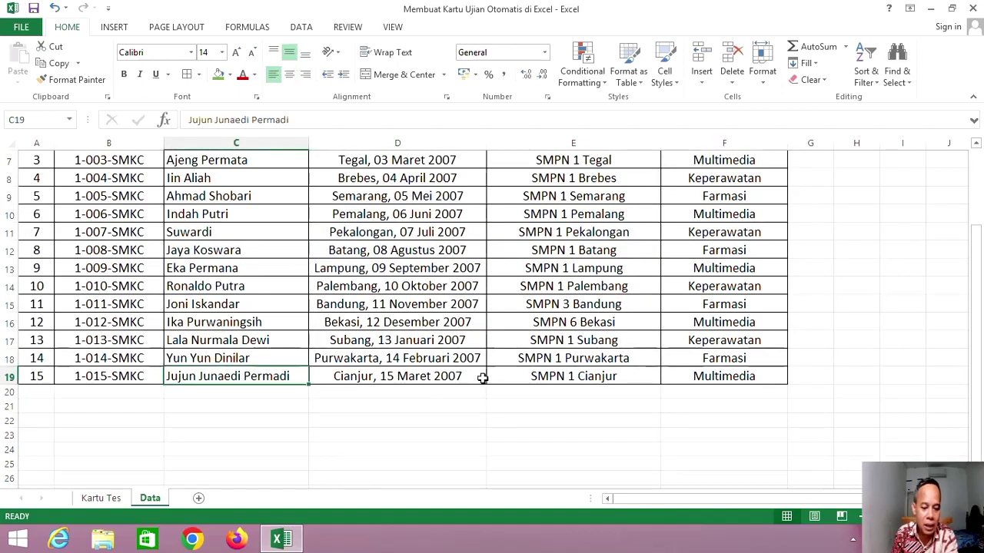
scroll(482, 376, up, 2)
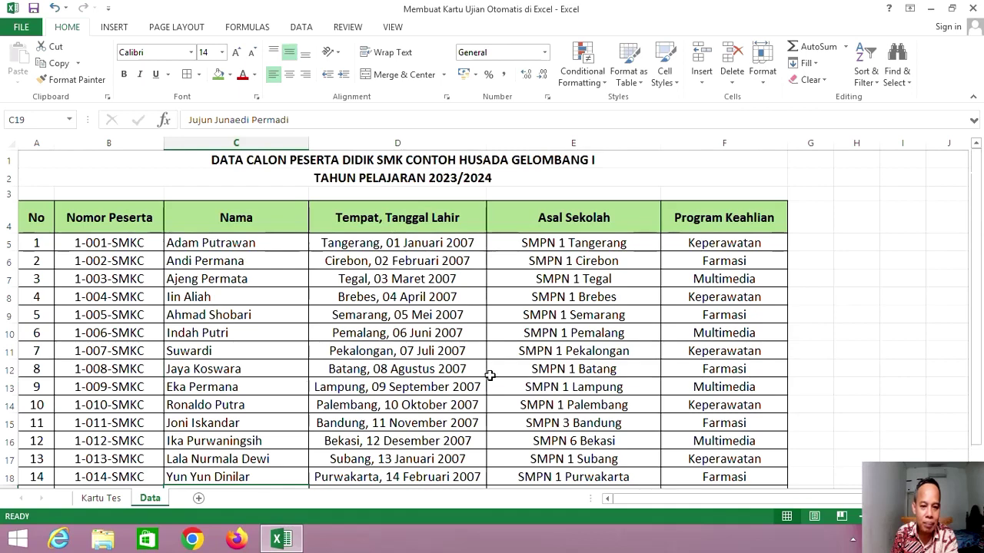
Inspect participant entries in rows 7–13, then return to the Kartu Tes sheet.
click(108, 272)
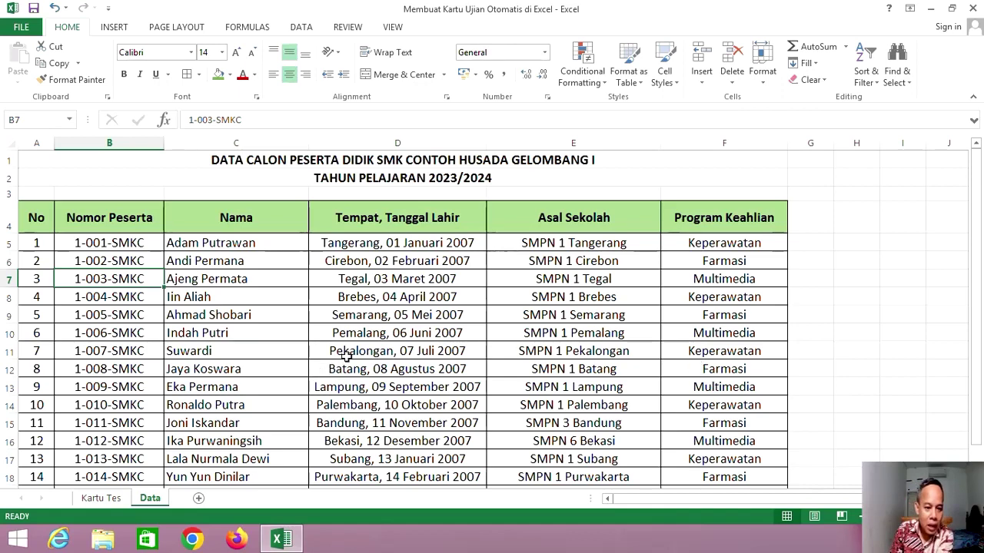
key(Right)
key(Right)
key(Right)
key(Right)
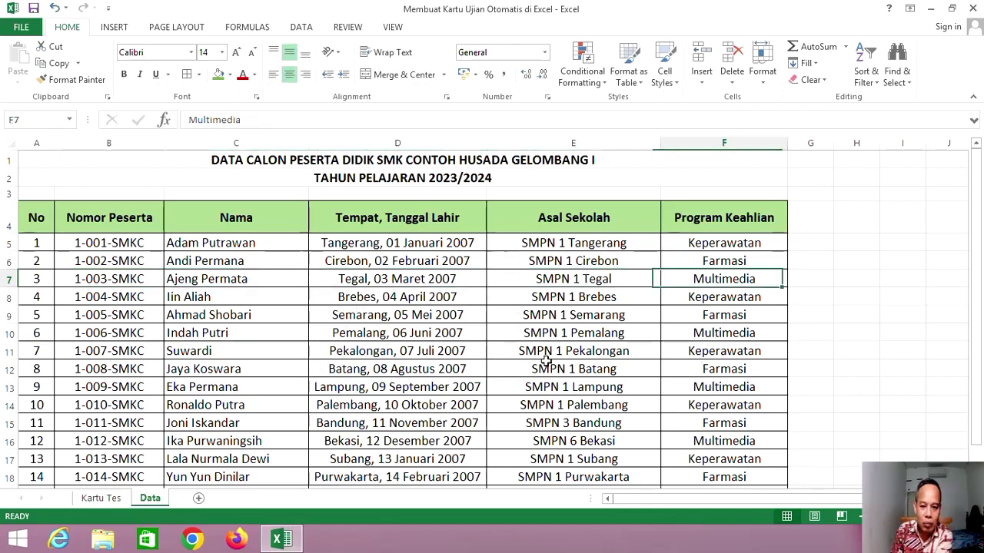
key(Down)
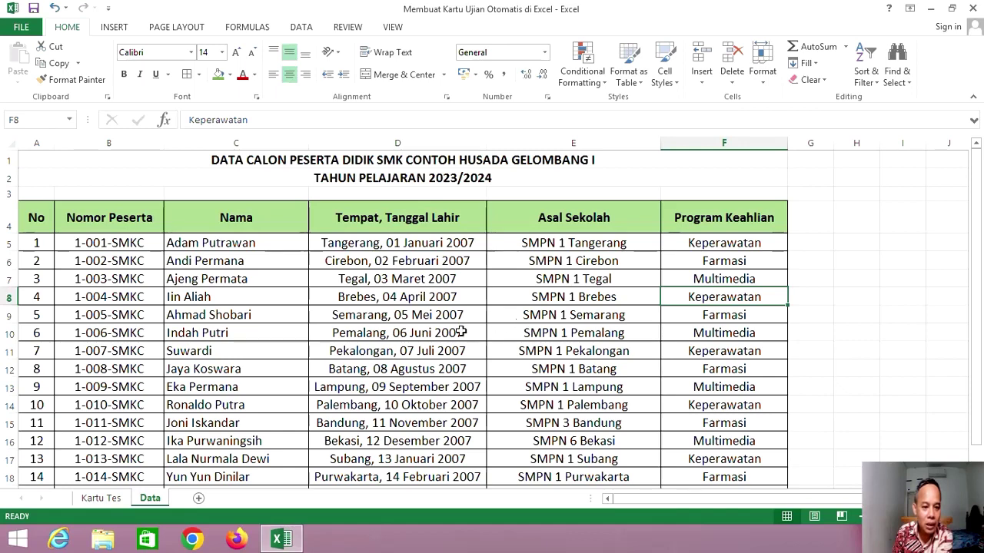
click(246, 329)
key(Down)
key(Down)
click(408, 382)
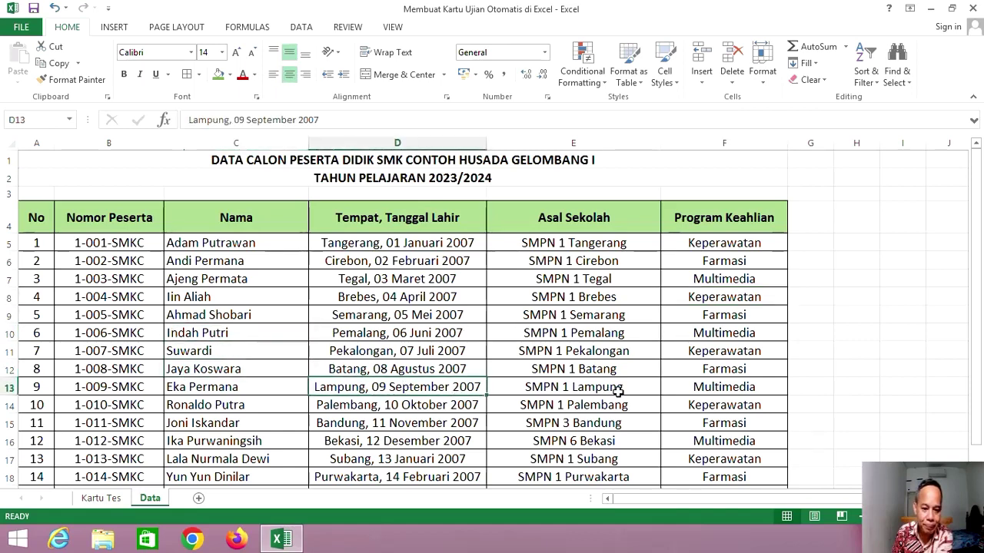
click(618, 392)
click(100, 499)
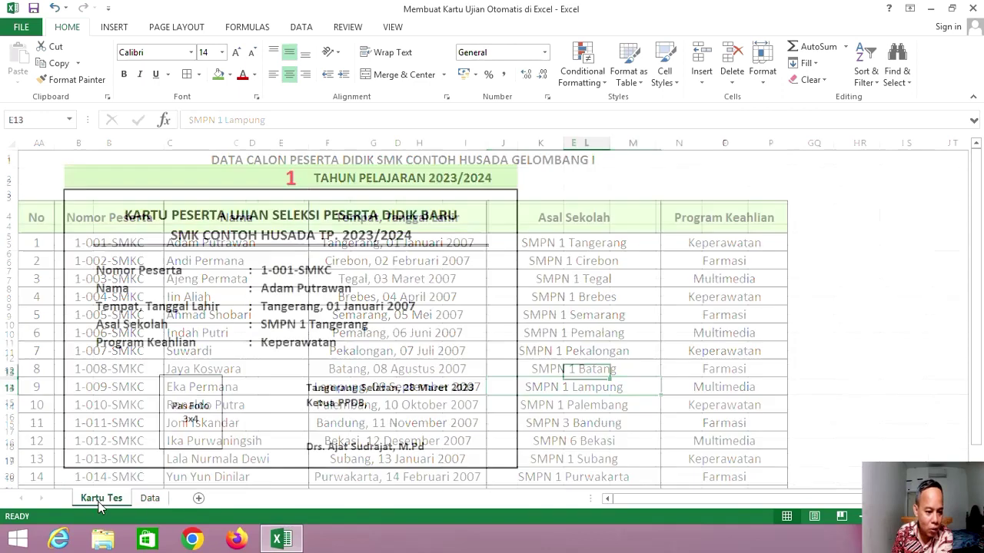
Enter participant number 2 on the card and review its five labelled fields.
click(338, 178)
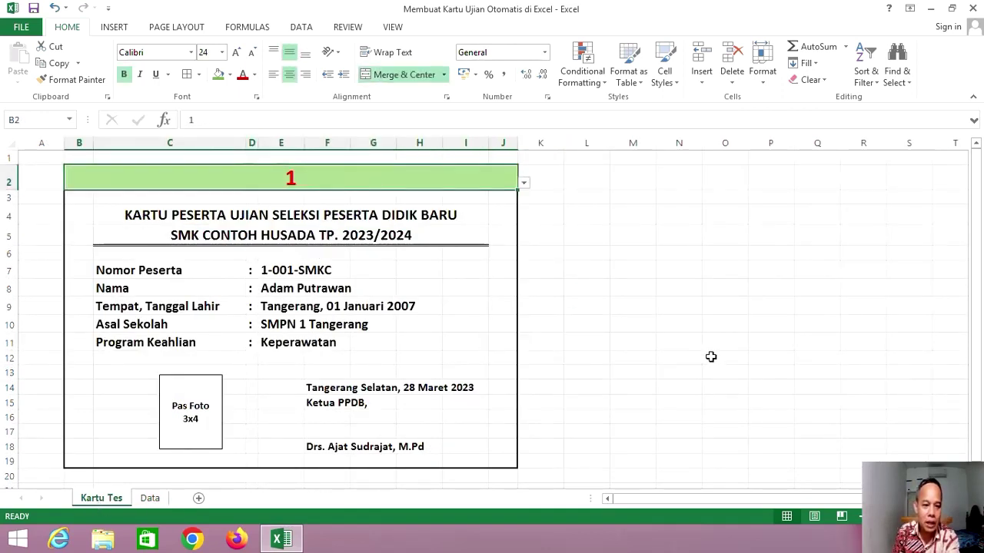
text(2)
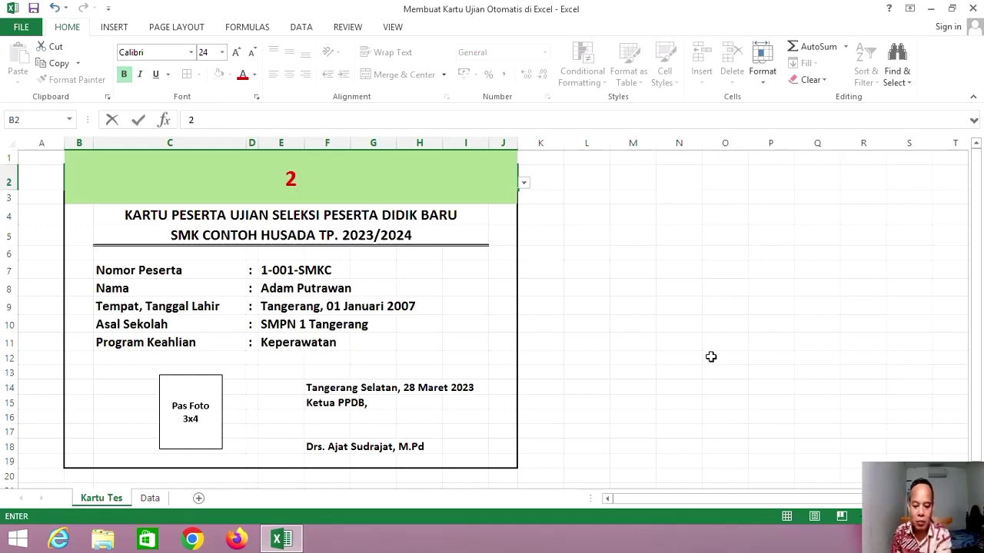
key(Return)
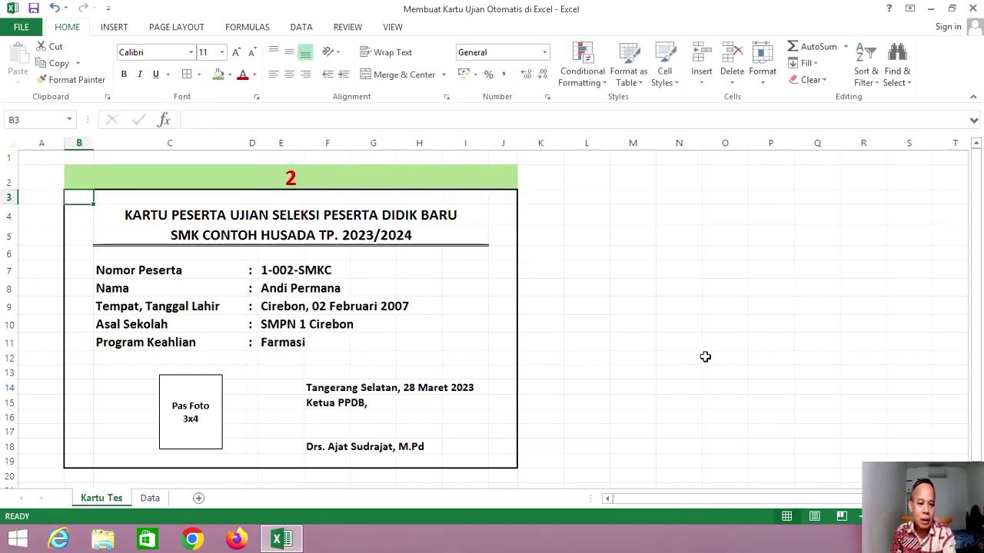
click(206, 277)
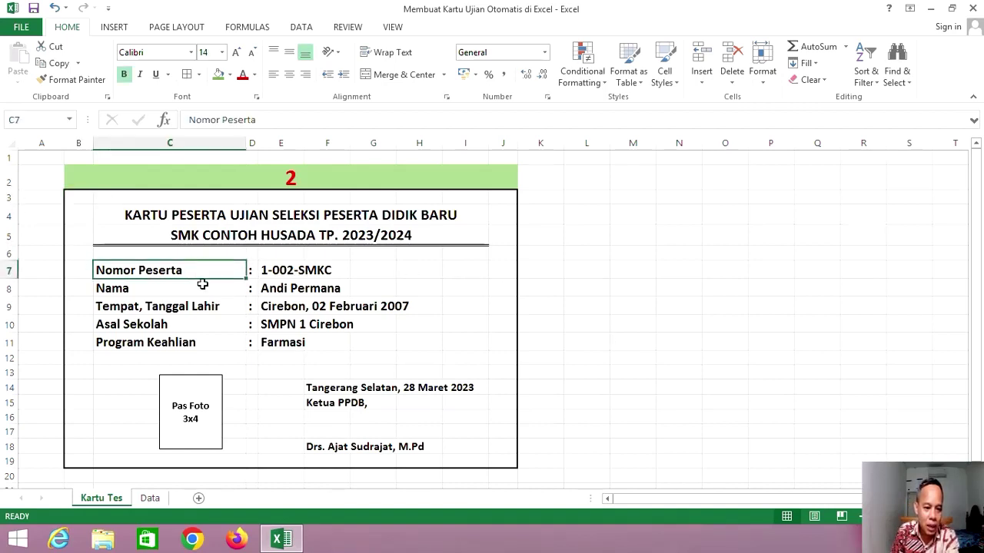
click(203, 291)
click(206, 306)
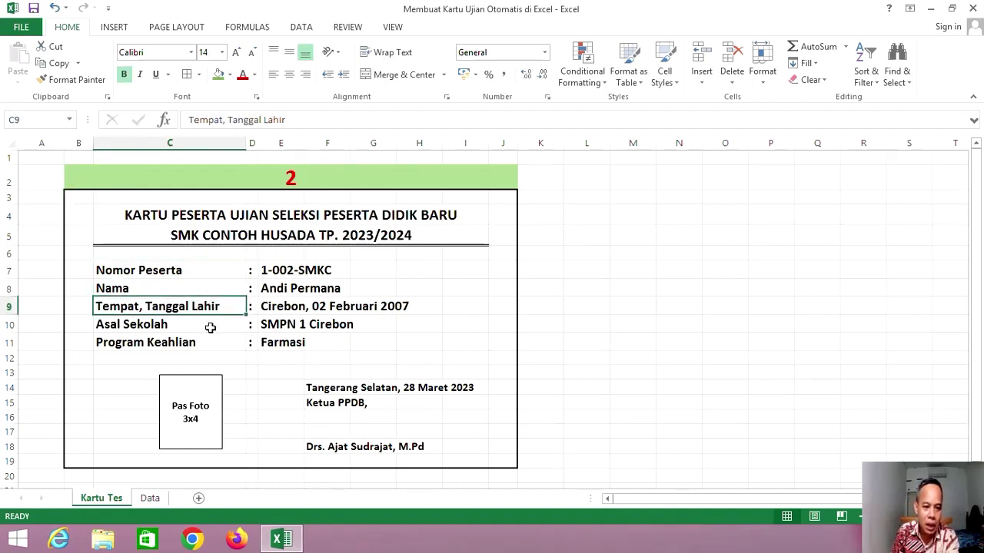
click(210, 327)
click(216, 343)
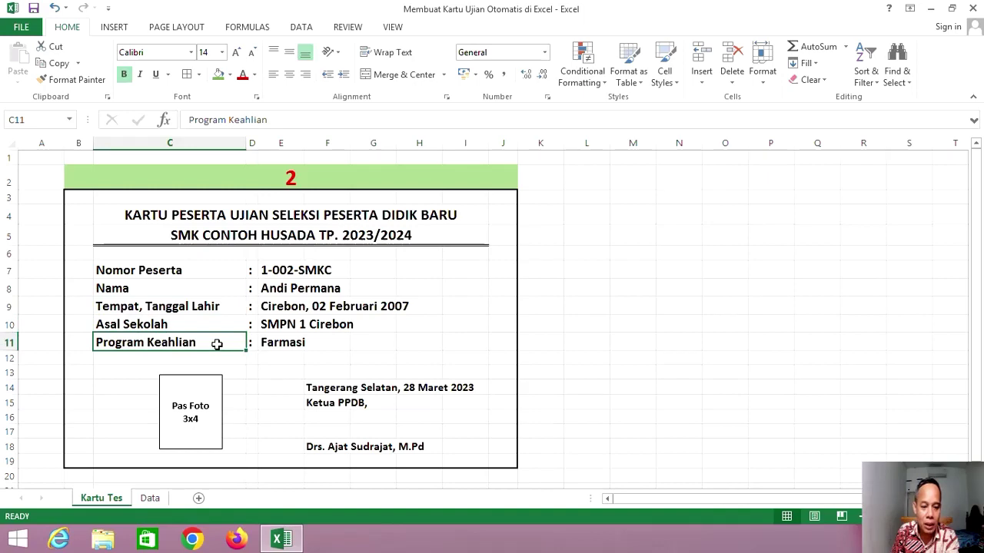
Compare against participant 2's row on the Data sheet, then return to the card.
click(149, 499)
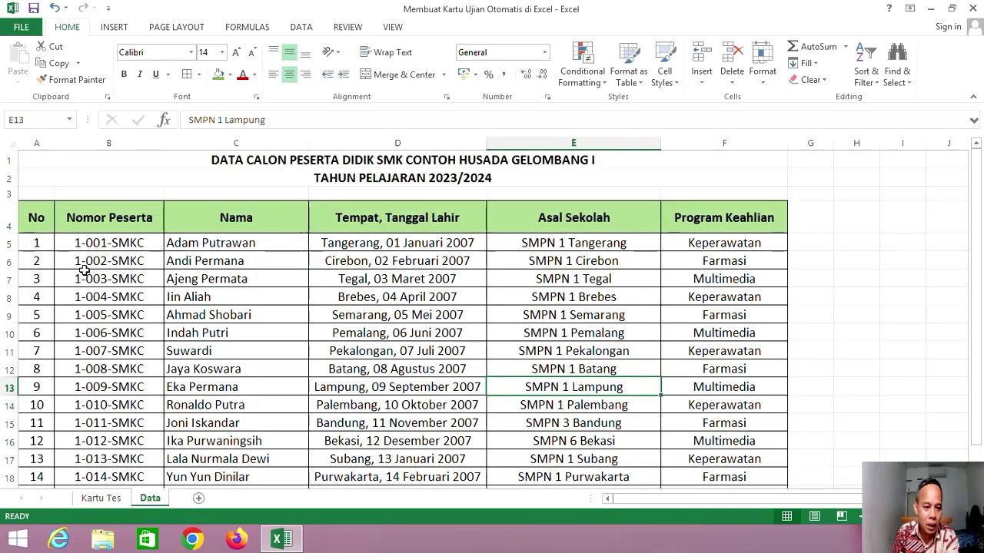
click(32, 257)
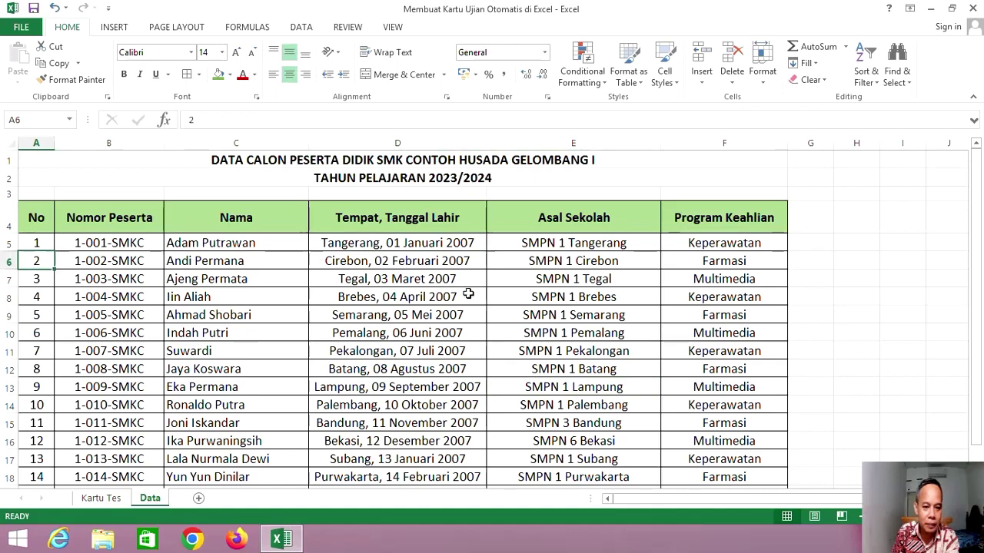
click(102, 499)
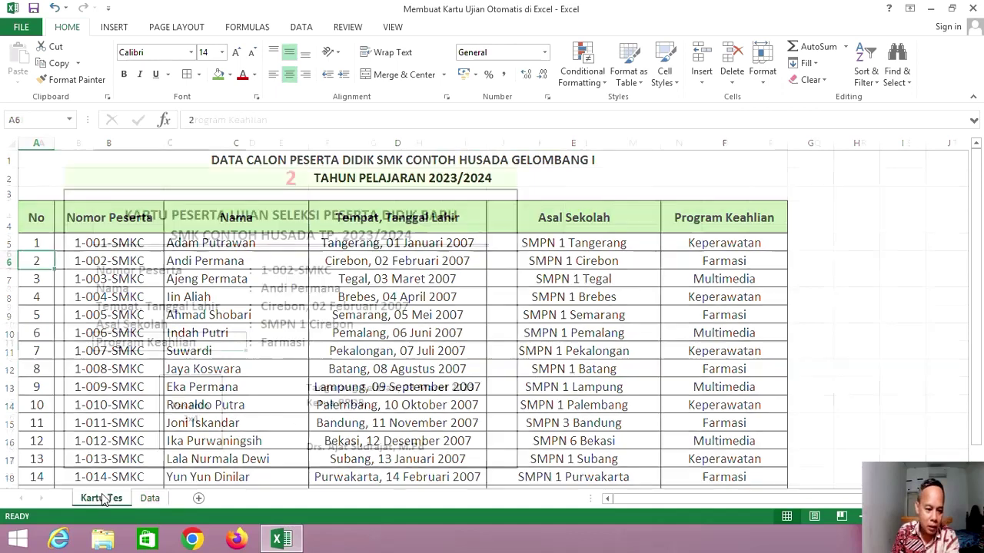
click(482, 181)
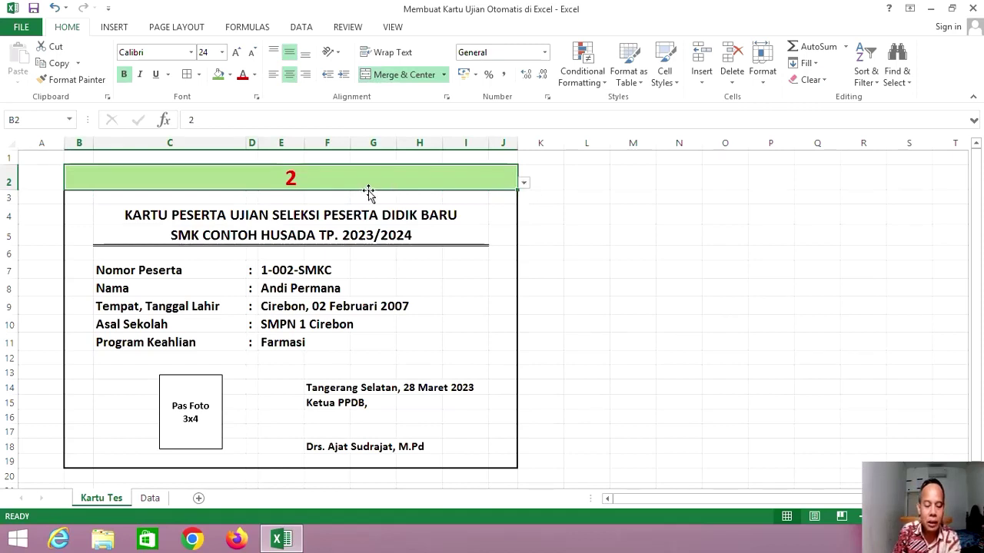
Choose participant 5 from the card's number dropdown.
click(523, 183)
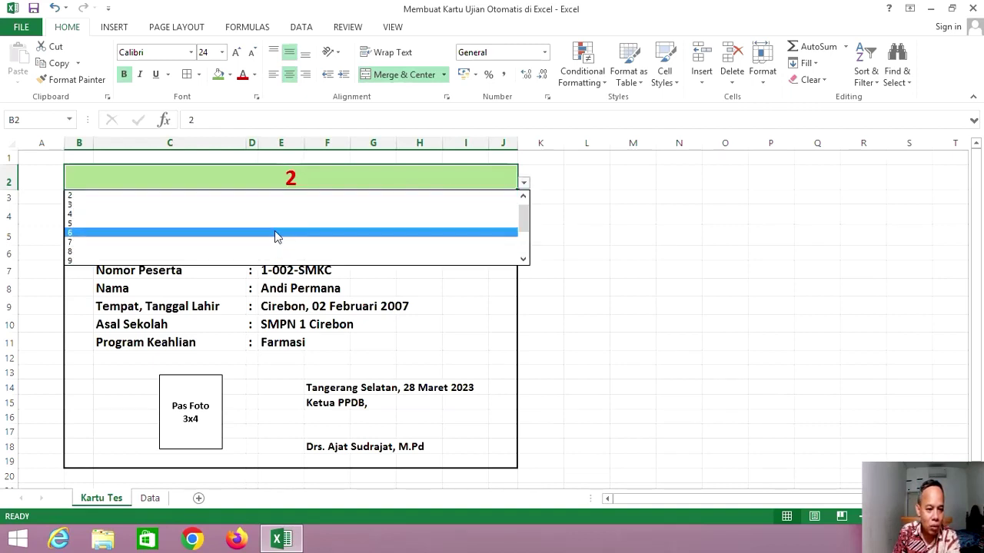
click(280, 223)
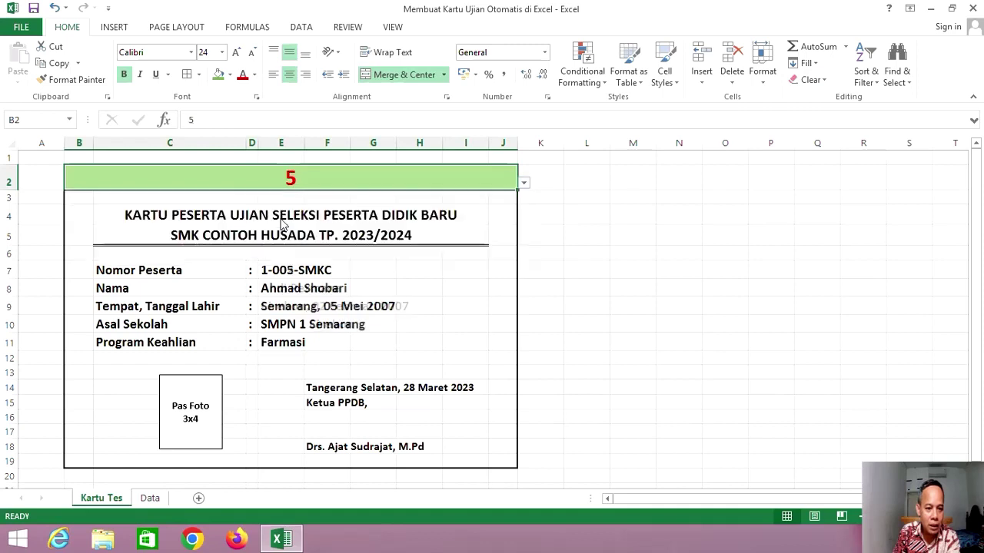
click(658, 342)
click(161, 274)
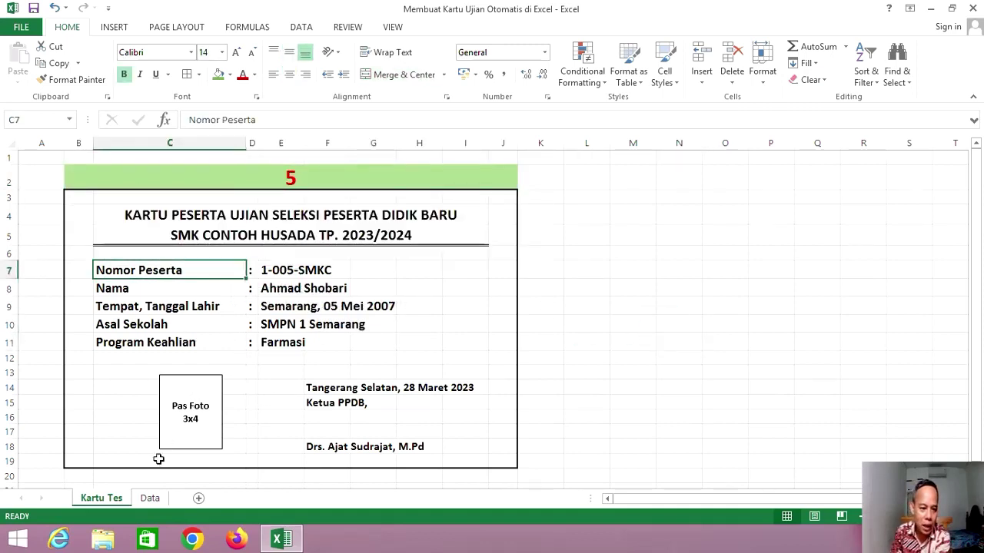
Check participant 5's row on the Data sheet, then go back to Kartu Tes.
click(148, 499)
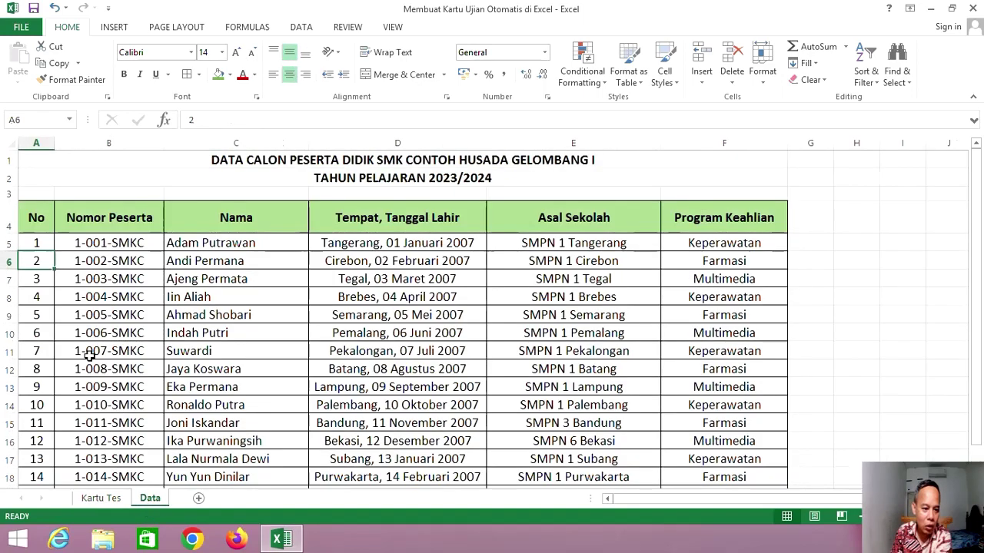
click(6, 315)
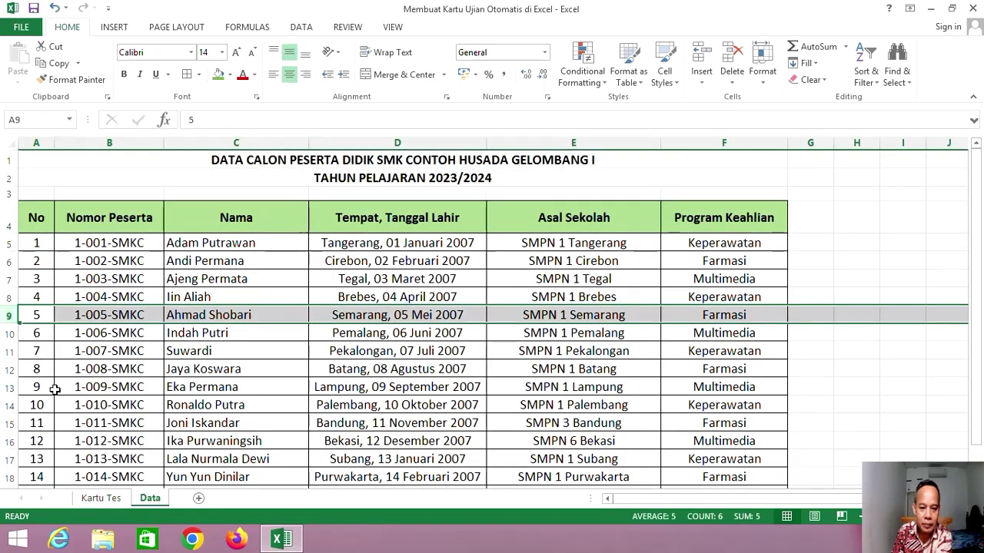
click(101, 498)
click(671, 275)
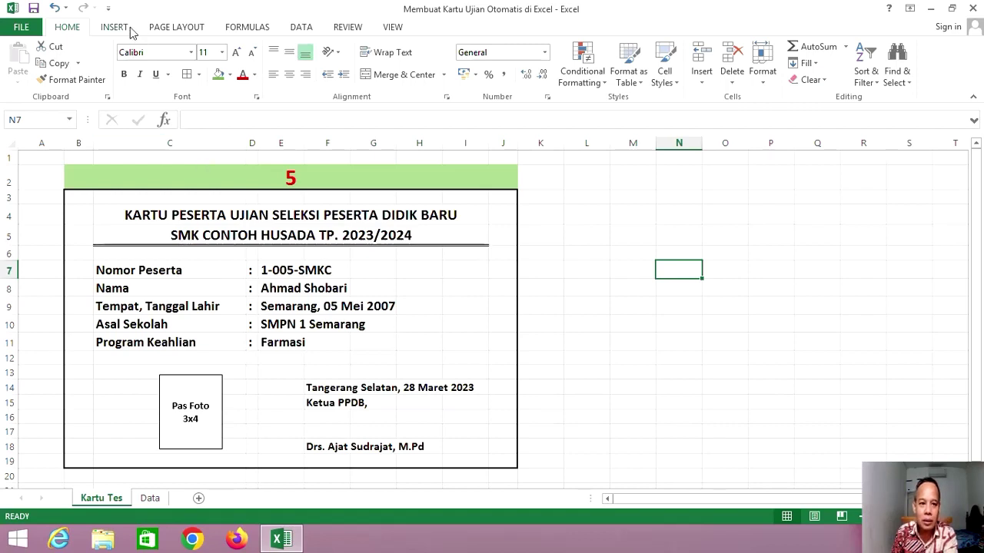
Delete the green selector row 2 and clear the broken #REF! lookups in E6:E10.
click(301, 27)
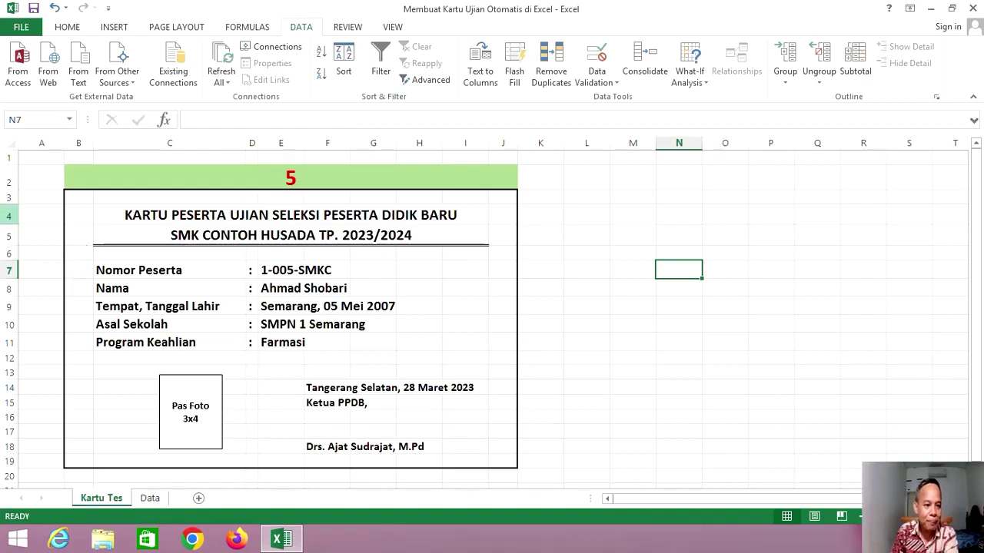
right_click(8, 177)
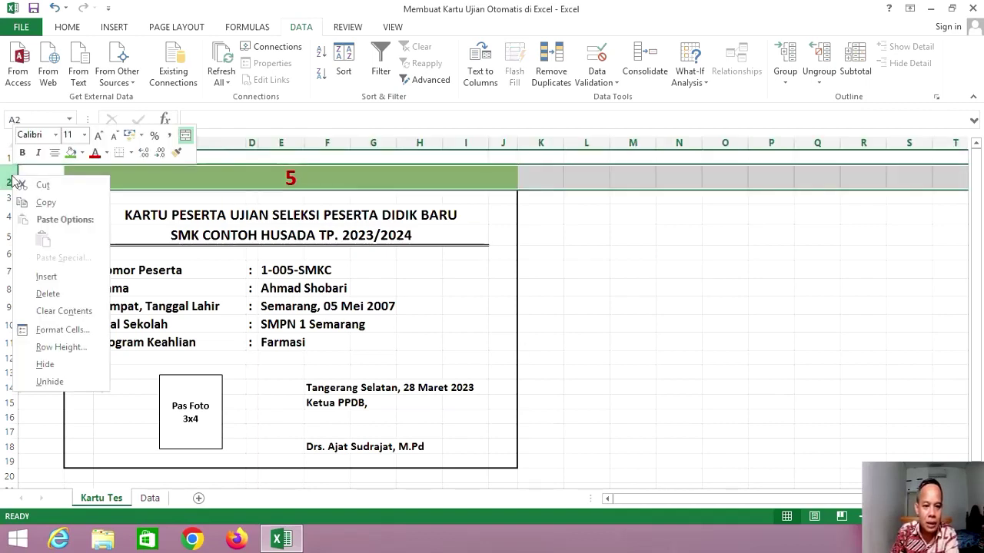
click(61, 296)
drag(286, 247, 281, 318)
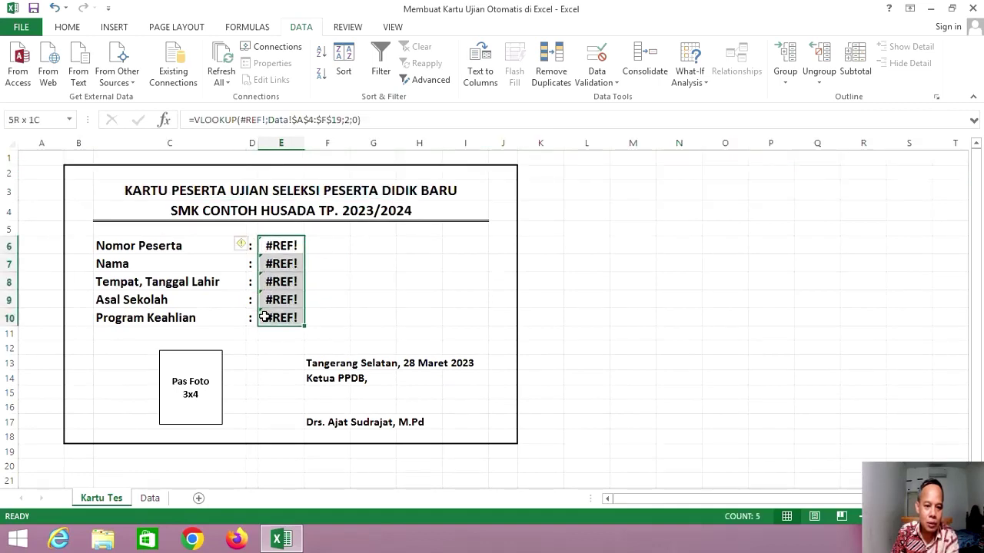
key(Delete)
Insert two blank rows above the card and select B3:J3.
right_click(7, 172)
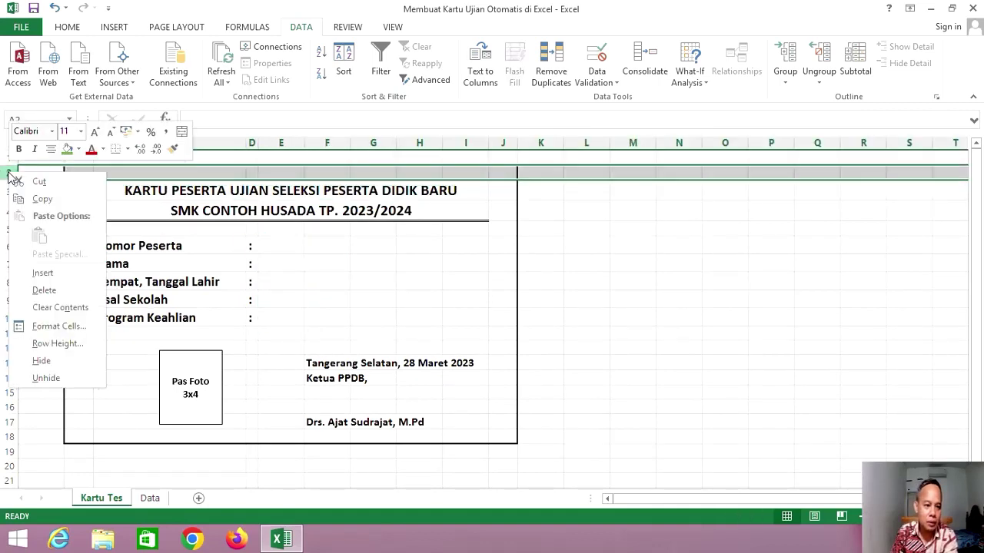
click(39, 269)
right_click(7, 172)
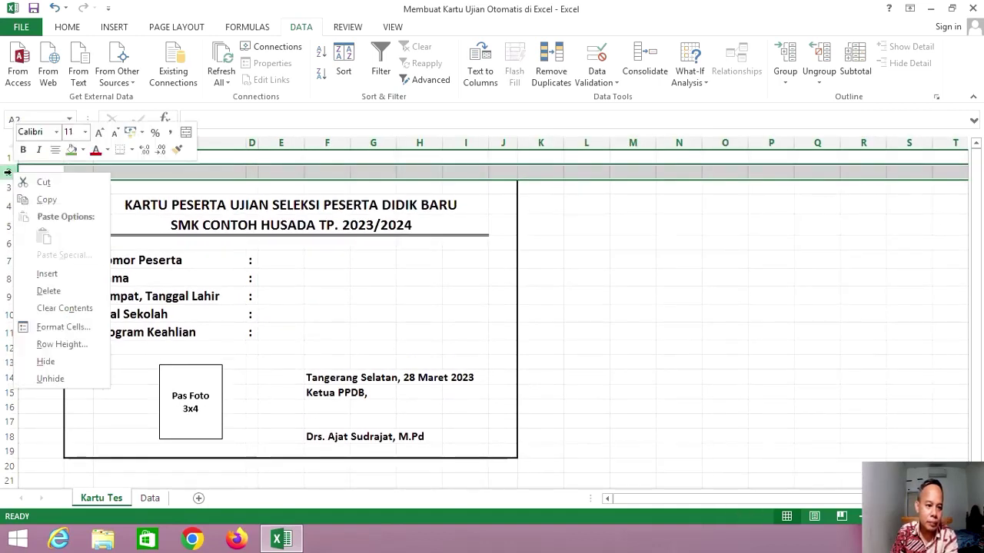
click(43, 271)
click(840, 347)
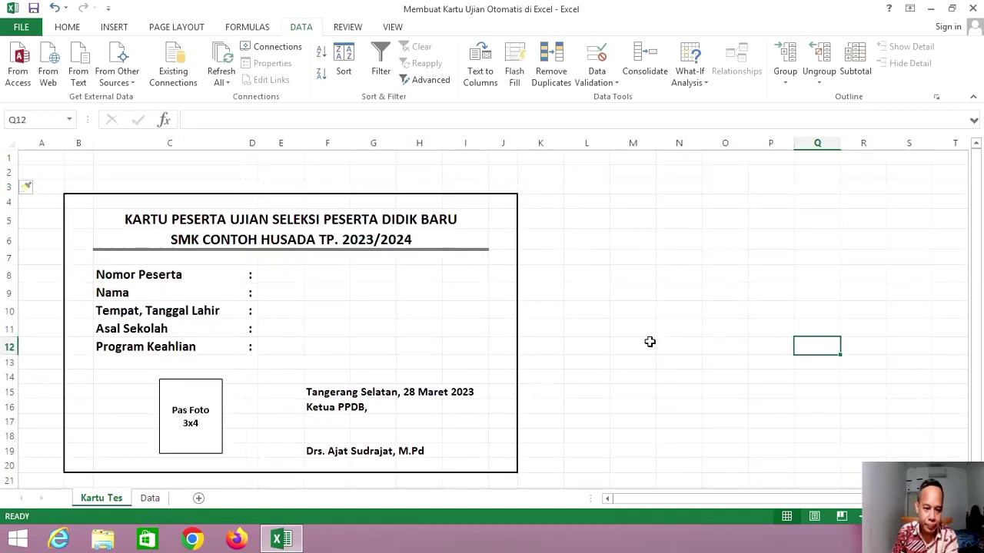
click(725, 377)
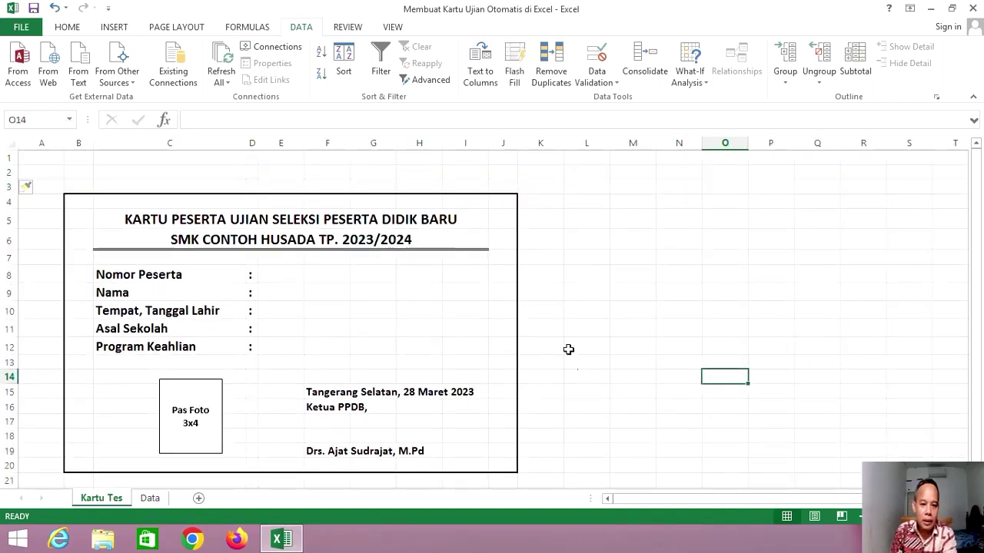
click(86, 183)
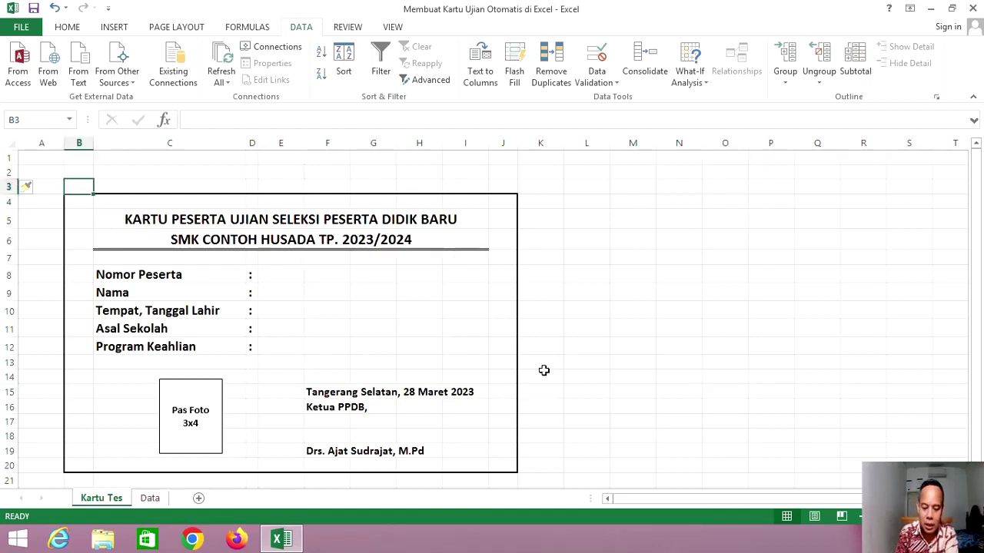
key(shift+Right)
key(shift+Right)
key(shift+Right)
key(shift+Right)
key(shift+Right)
key(shift+Right)
key(shift+Right)
key(shift+Right)
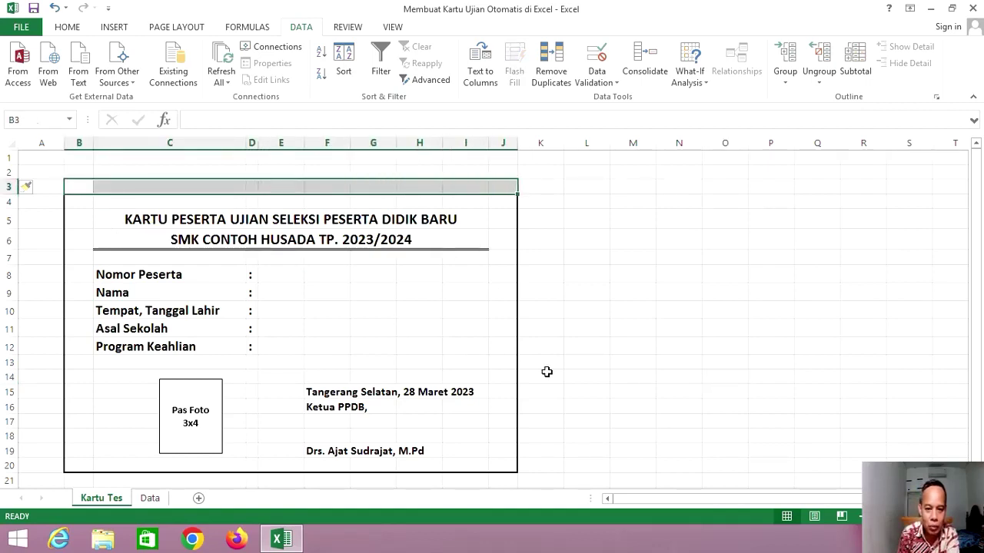
Merge and centre B3:J3, fill it green, and make row 3 taller.
click(68, 29)
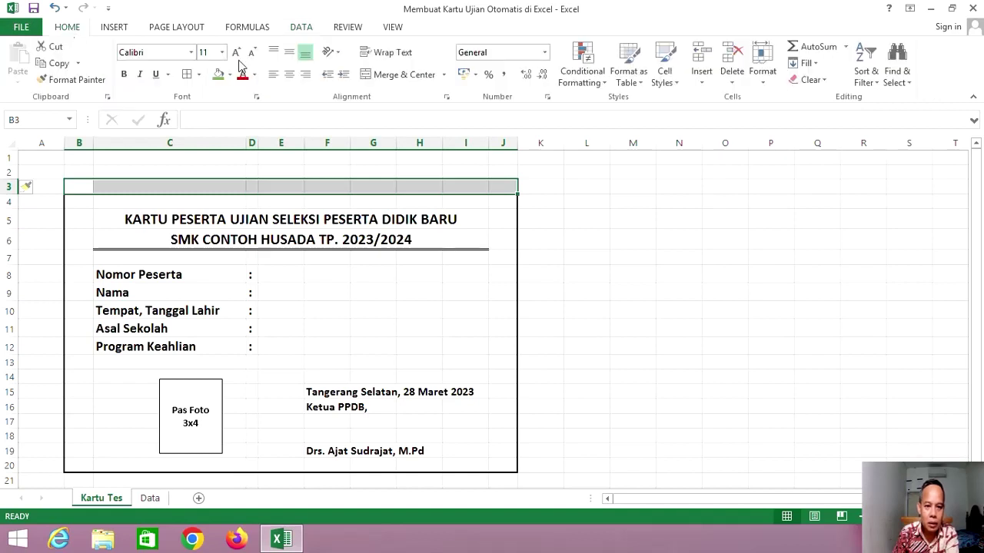
click(405, 80)
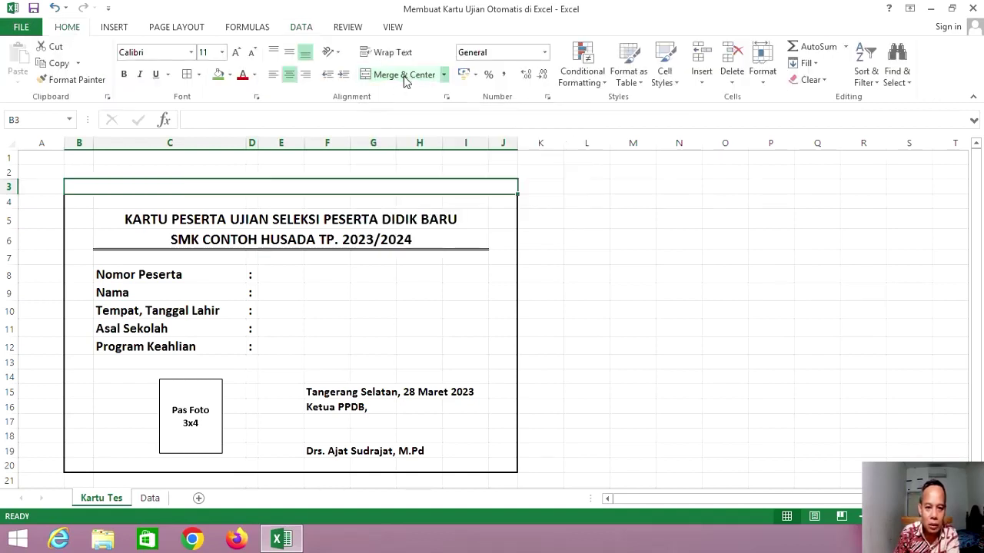
click(221, 77)
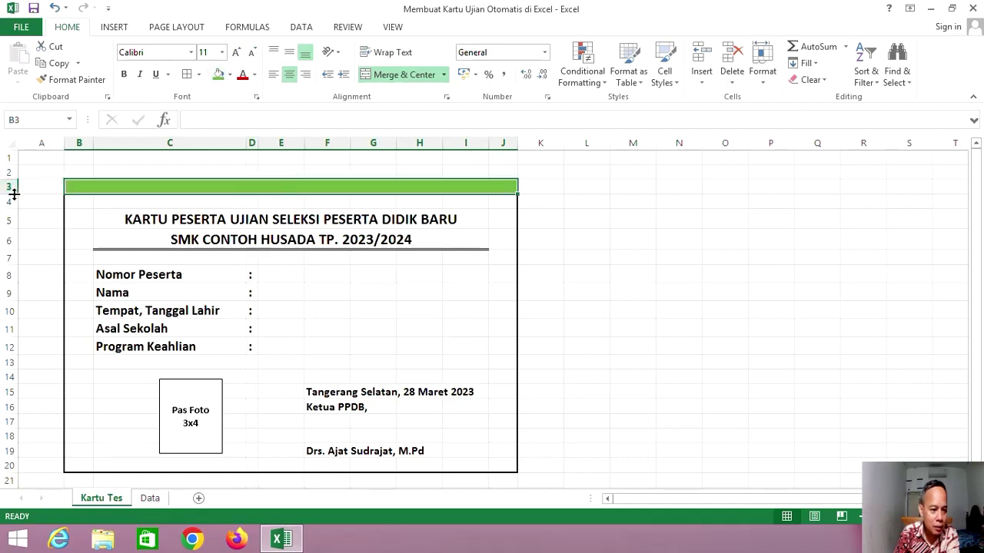
drag(14, 194, 14, 206)
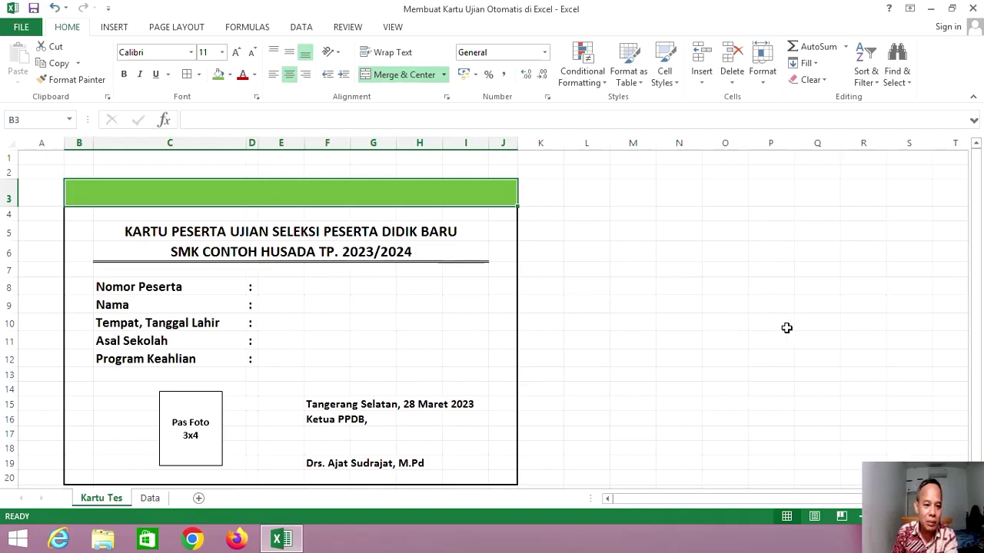
click(150, 498)
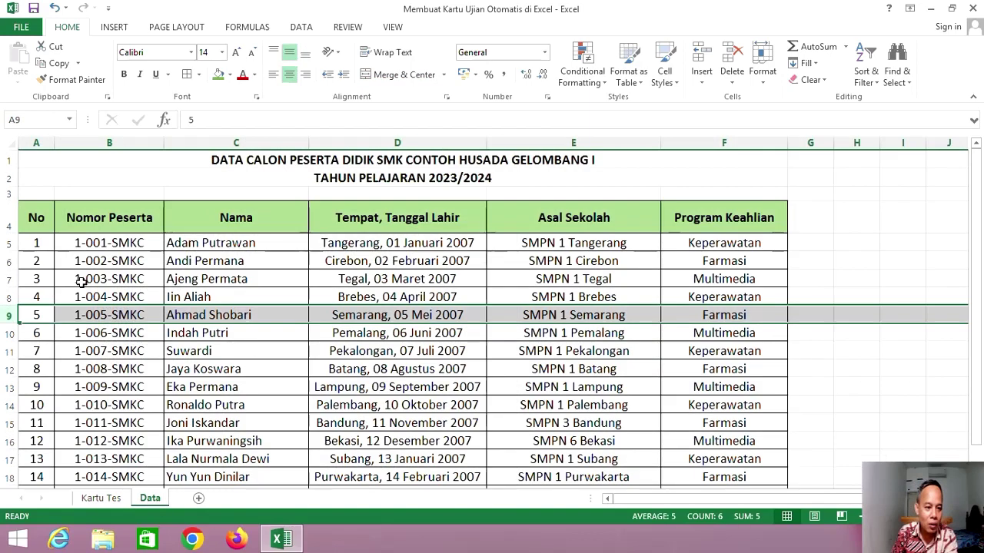
scroll(40, 348, down, 4)
scroll(40, 350, up, 4)
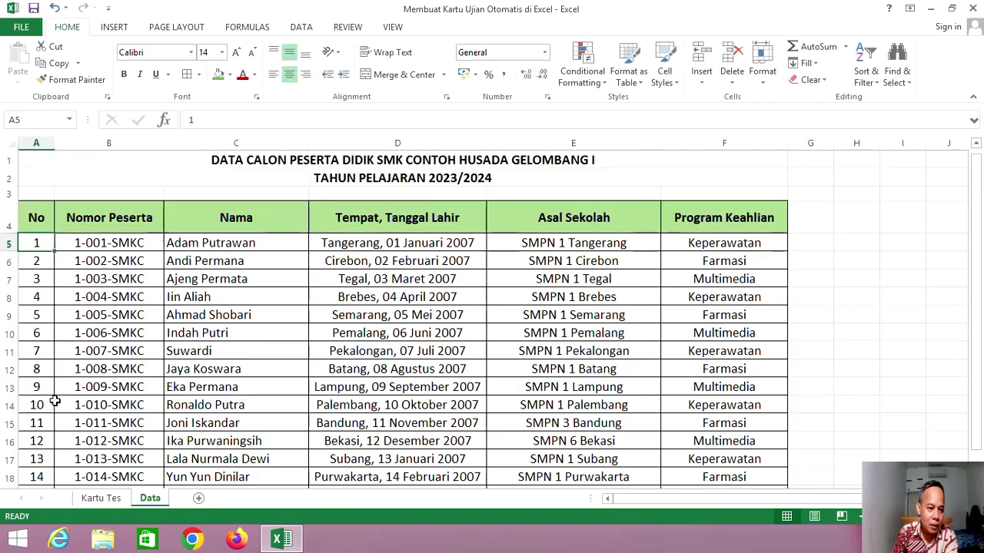
click(101, 499)
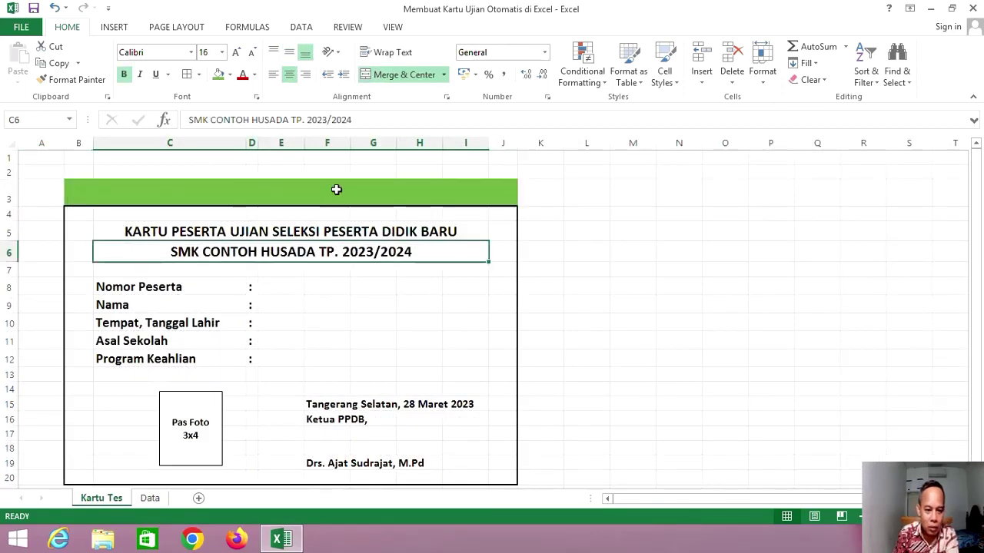
click(346, 190)
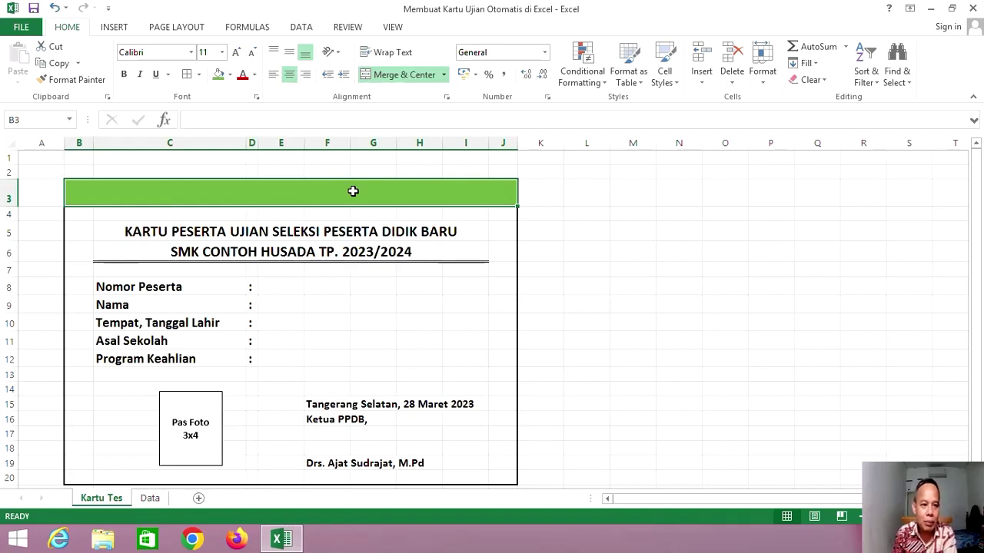
Set B3's data validation to allow a List of values.
click(305, 30)
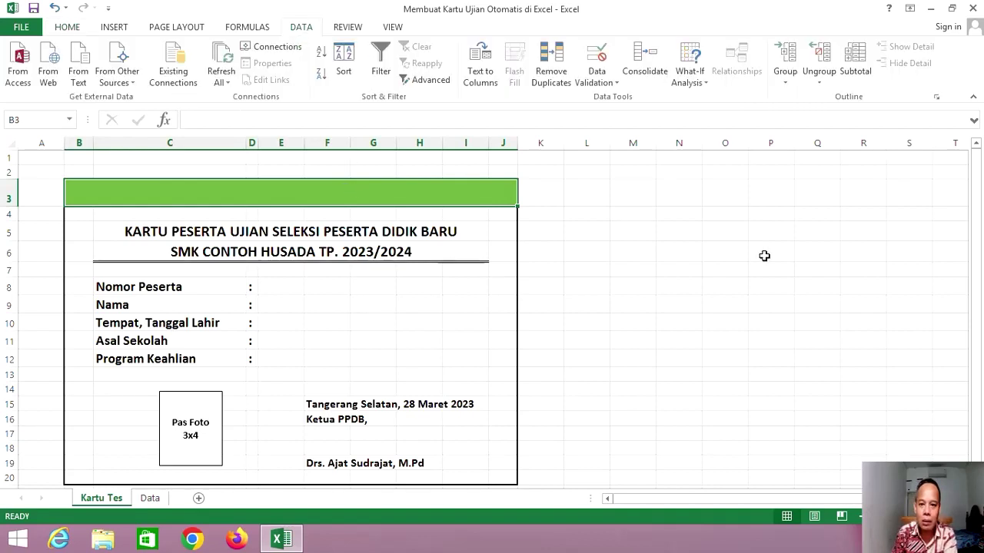
click(612, 85)
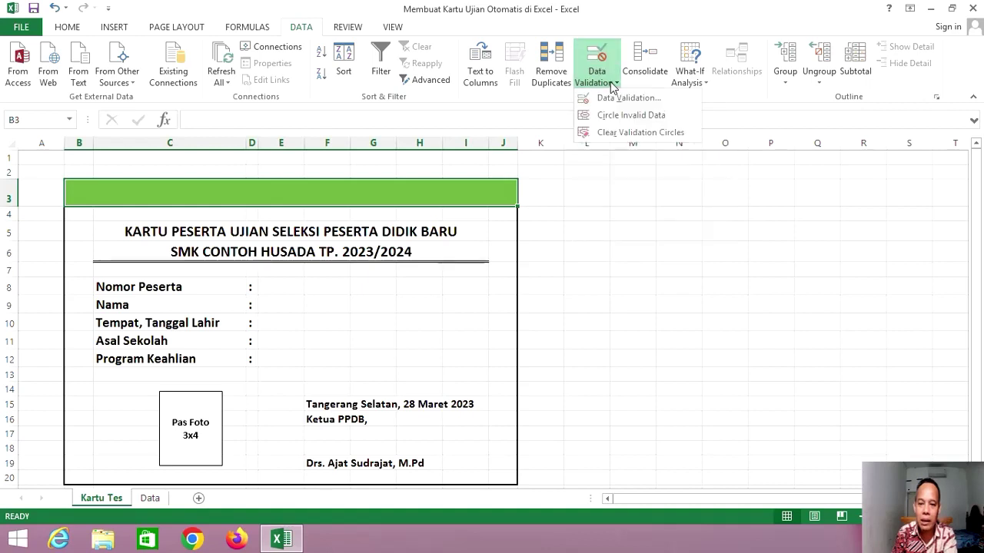
click(640, 99)
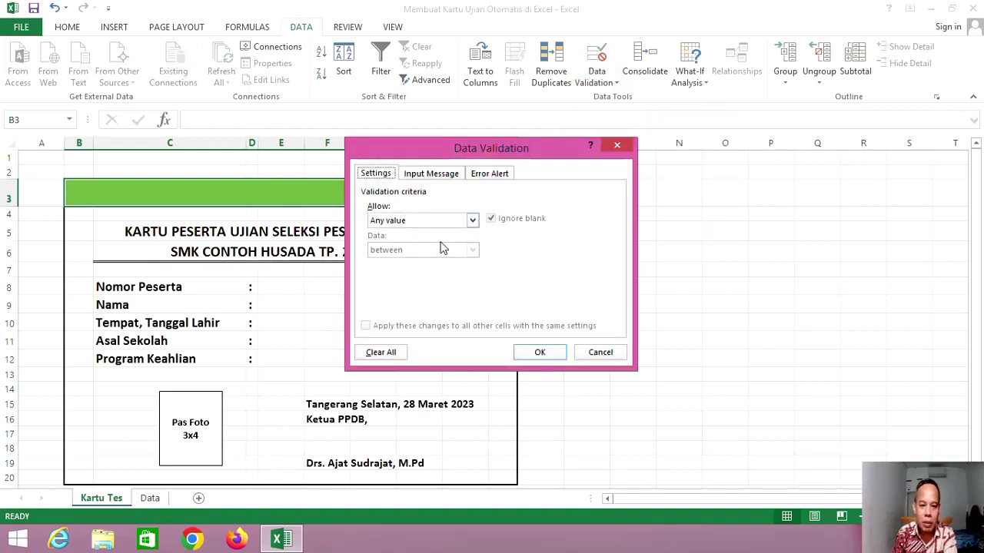
click(472, 222)
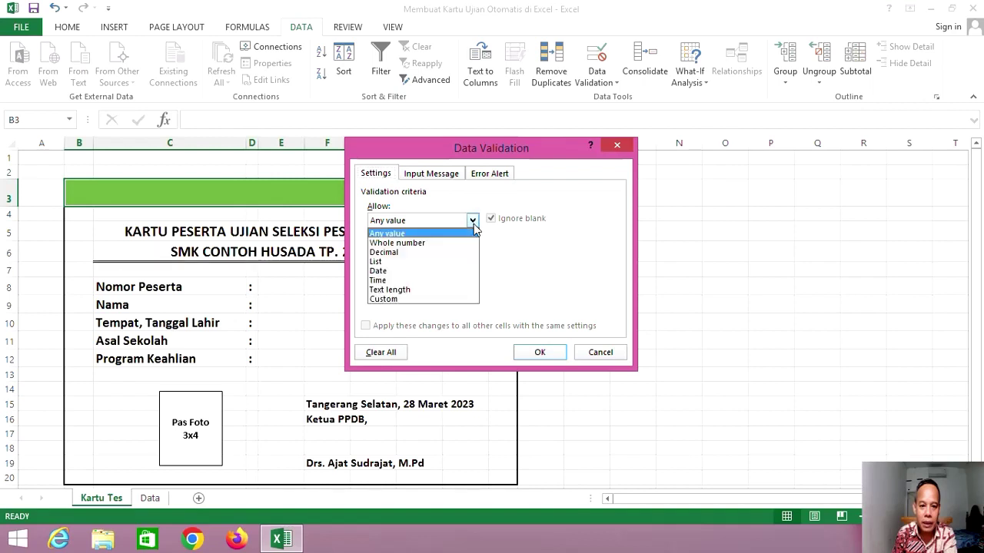
click(397, 263)
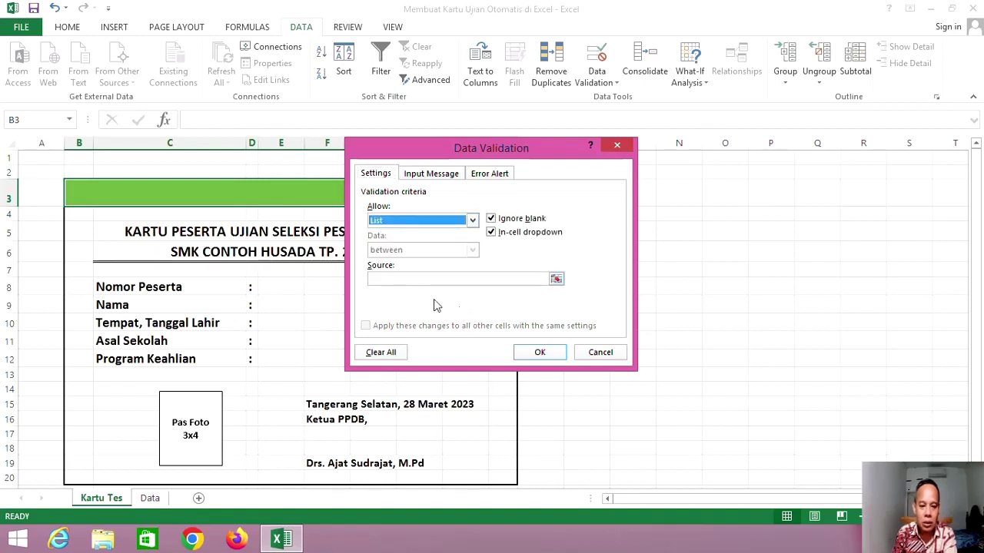
click(435, 279)
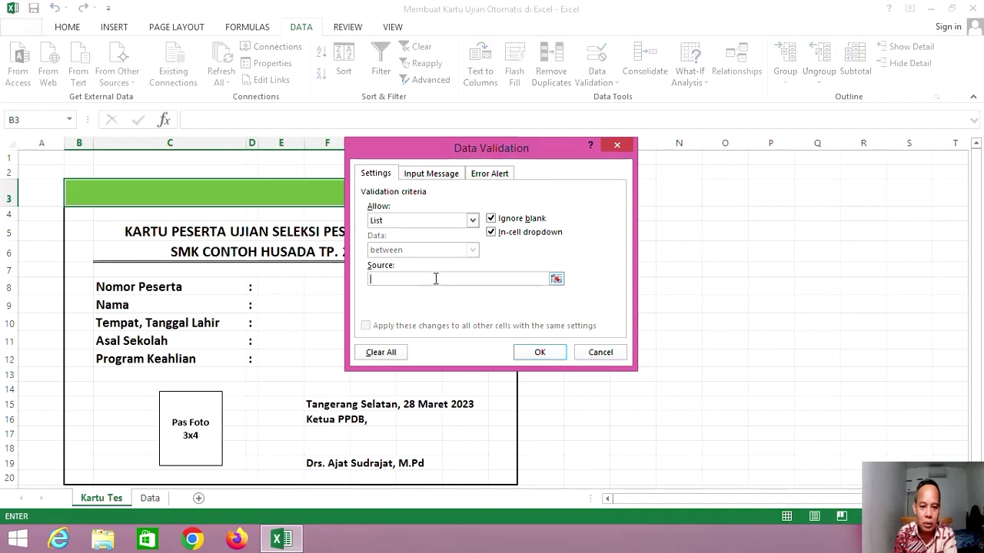
click(561, 282)
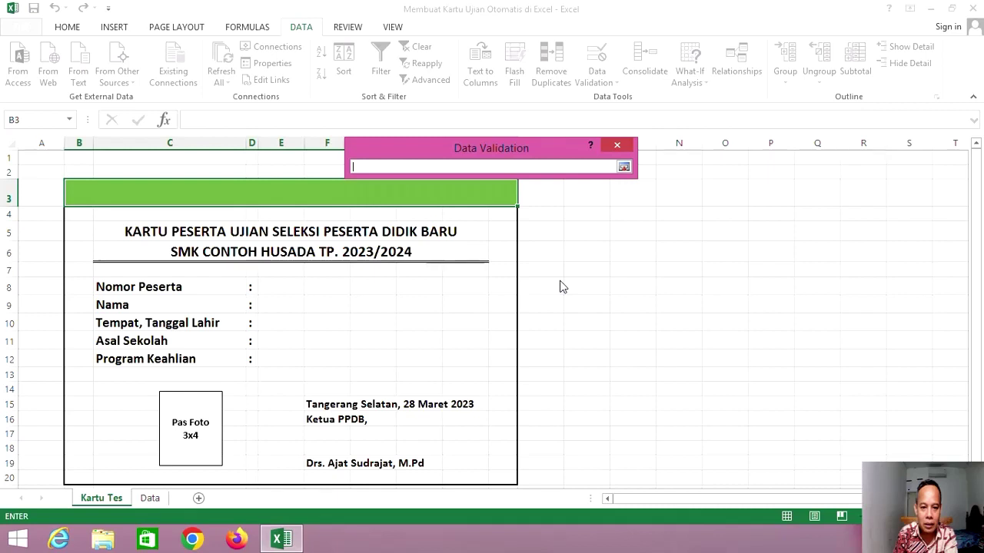
Use Data!$A$5:$A$19 as the list source and confirm the validation.
click(150, 499)
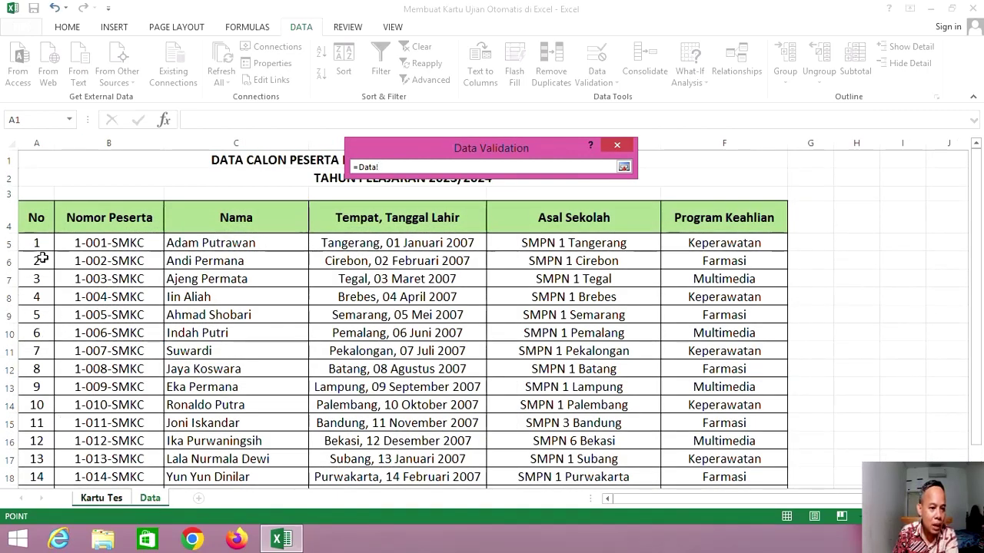
scroll(46, 338, down, 3)
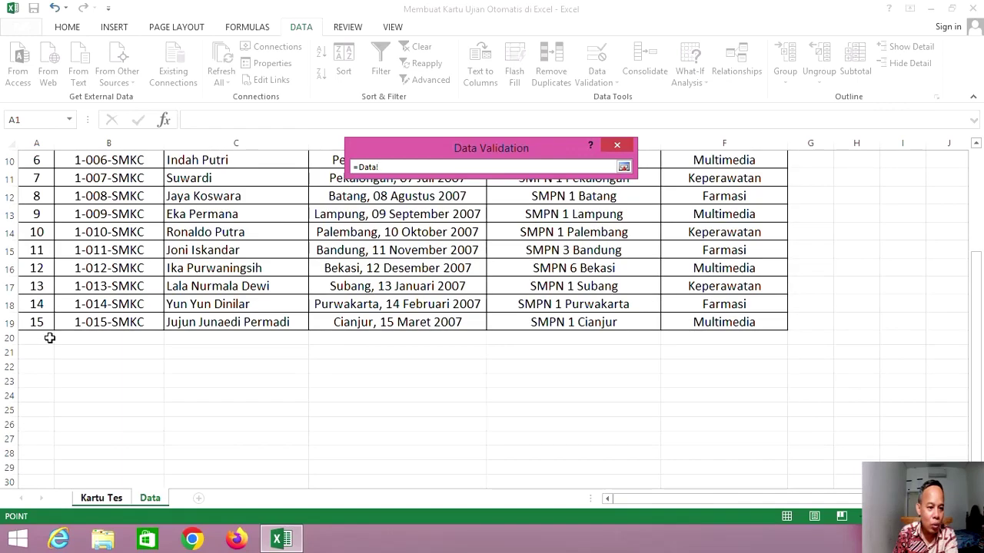
scroll(41, 260, up, 3)
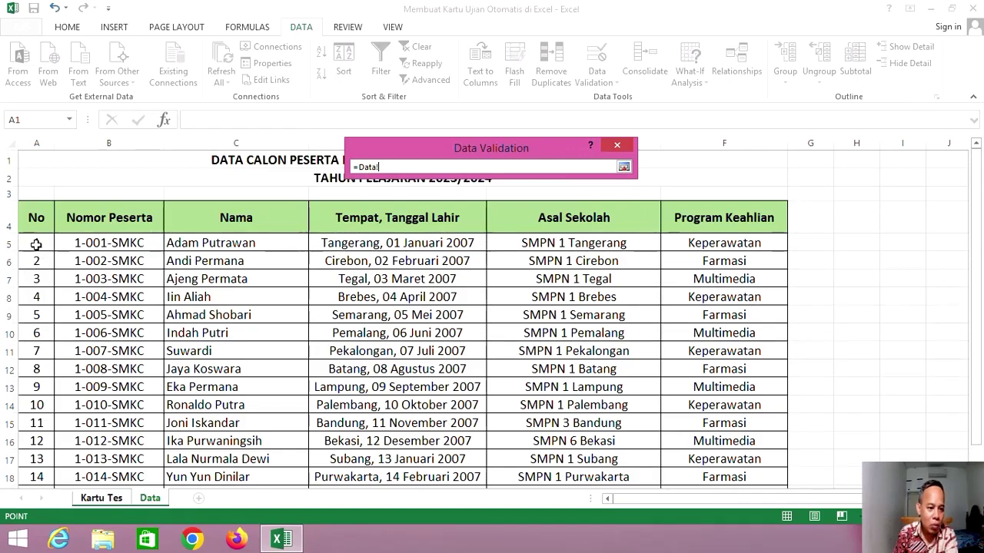
mouse_move(36, 244)
mouse_down()
mouse_move(37, 485)
mouse_move(54, 425)
mouse_up()
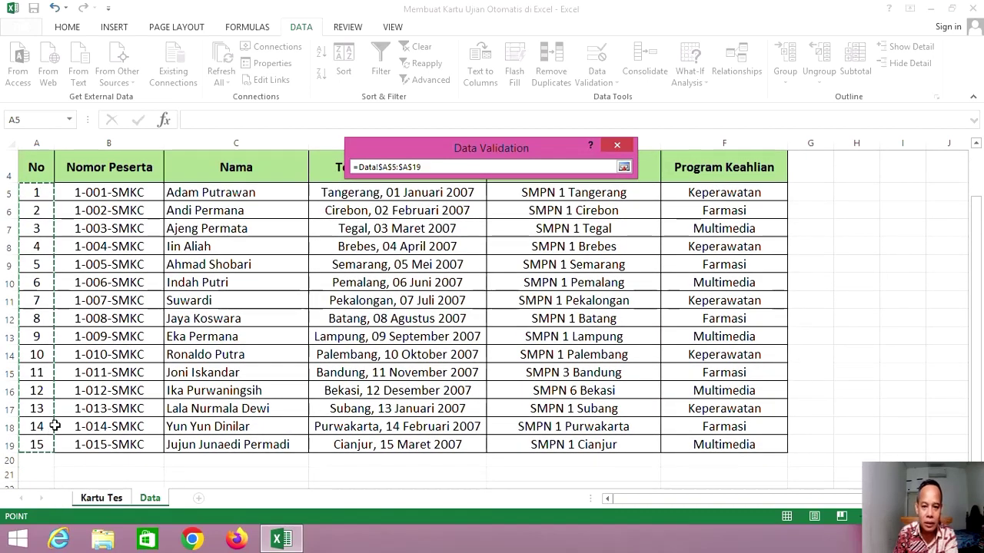
key(Return)
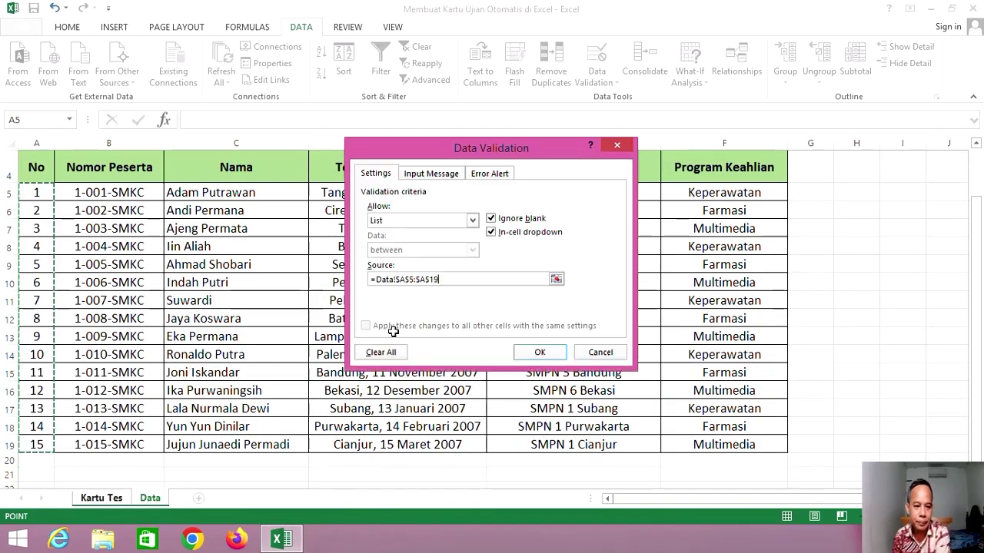
click(545, 353)
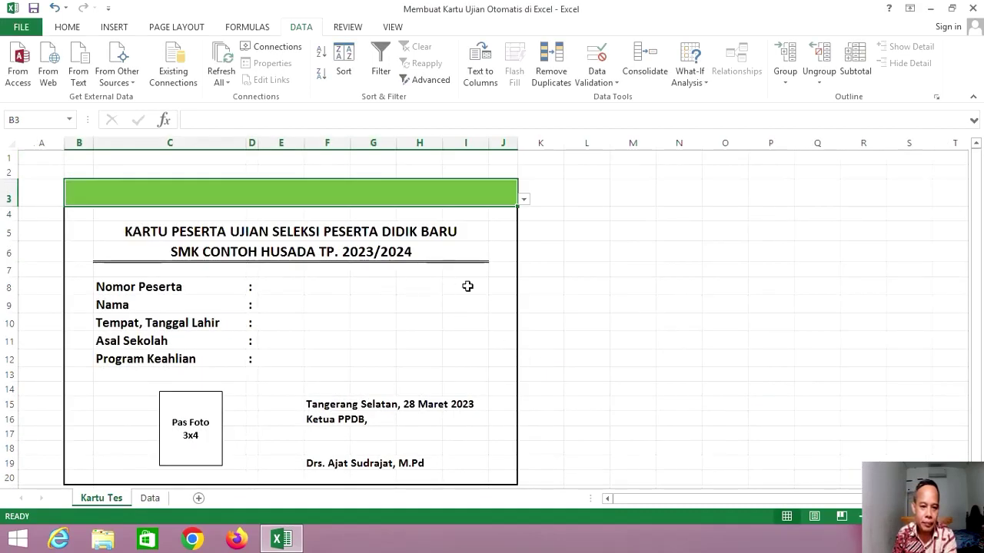
Check B3's new dropdown choices, then enter participant number 1 in B3.
click(523, 201)
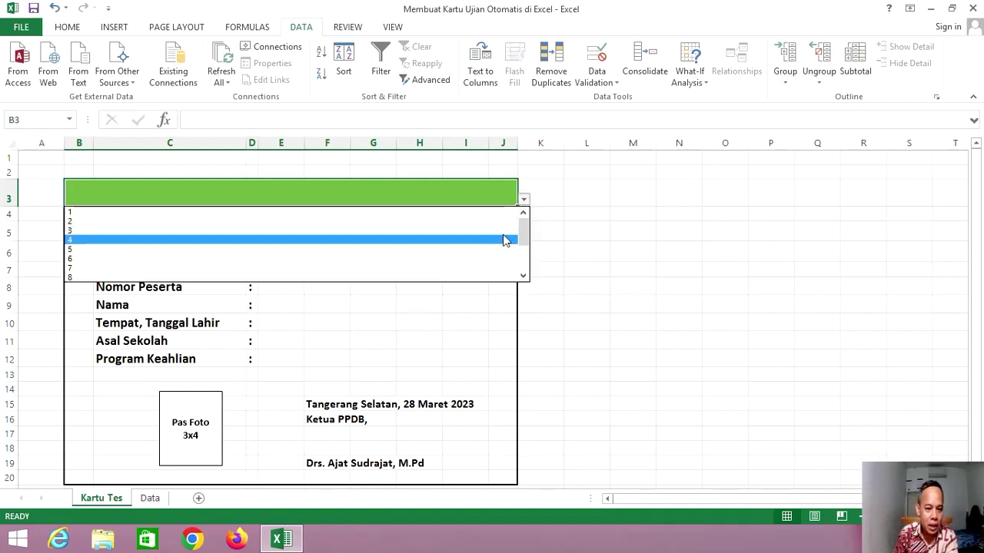
mouse_move(524, 231)
mouse_down()
mouse_move(524, 274)
mouse_move(520, 220)
mouse_up()
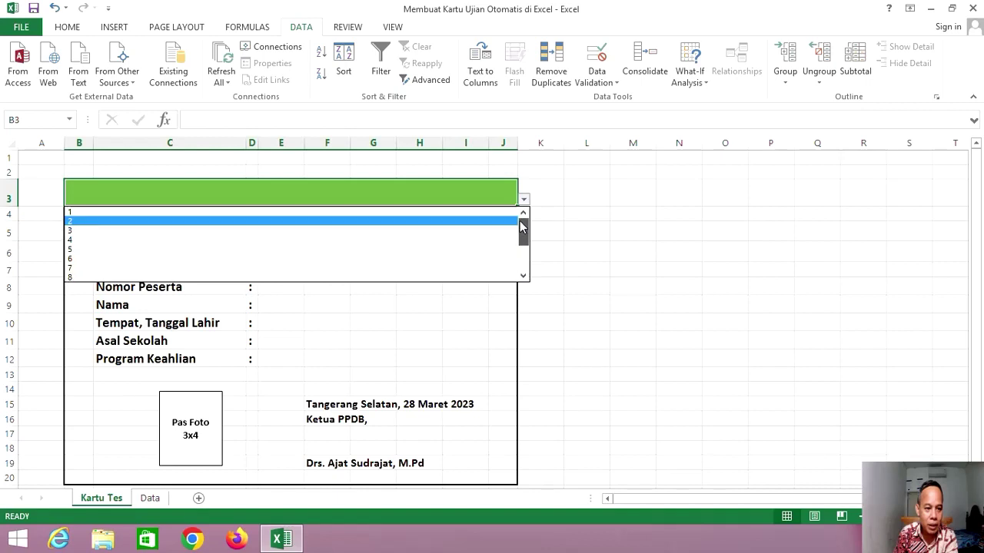
click(461, 191)
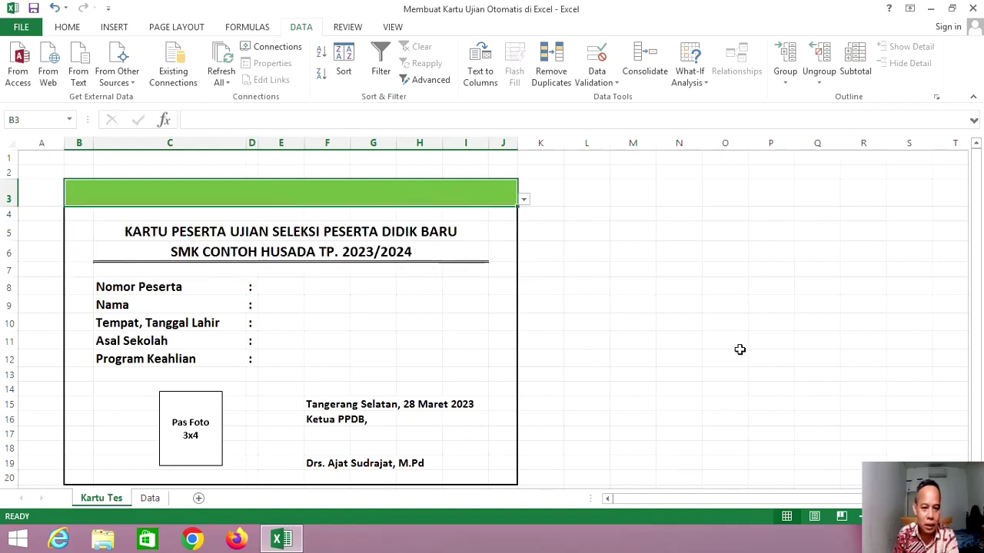
text(1)
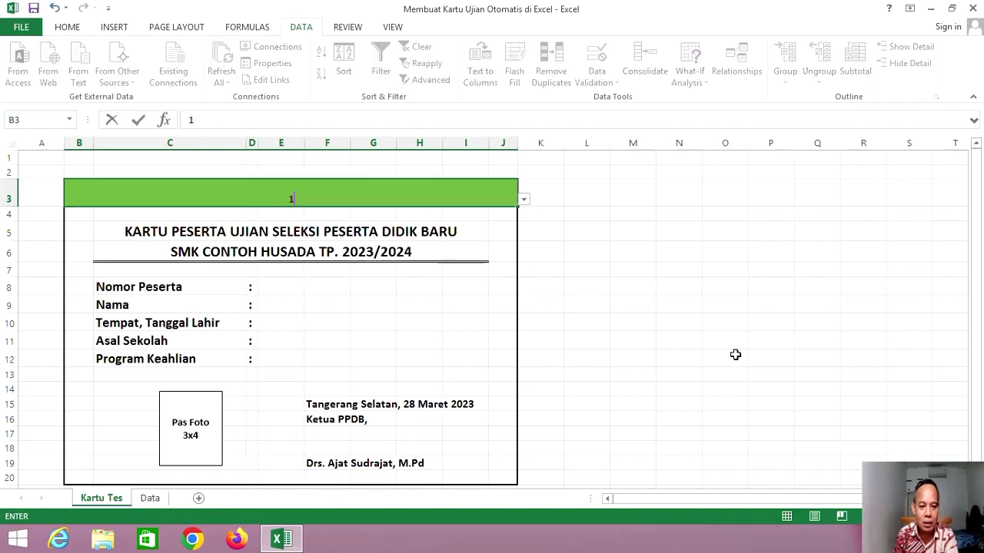
key(Return)
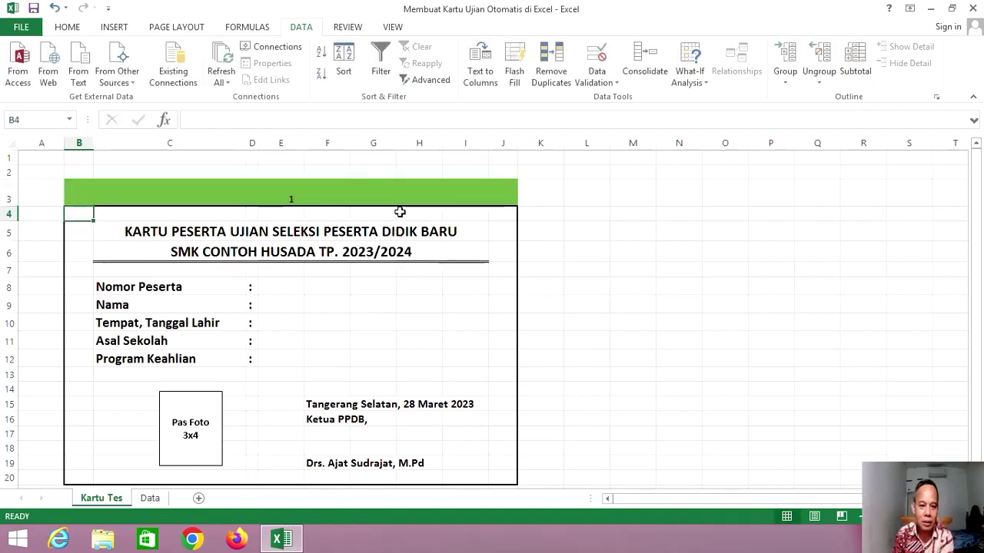
Enlarge B3's number to font size 20 and colour it red.
click(415, 205)
click(67, 27)
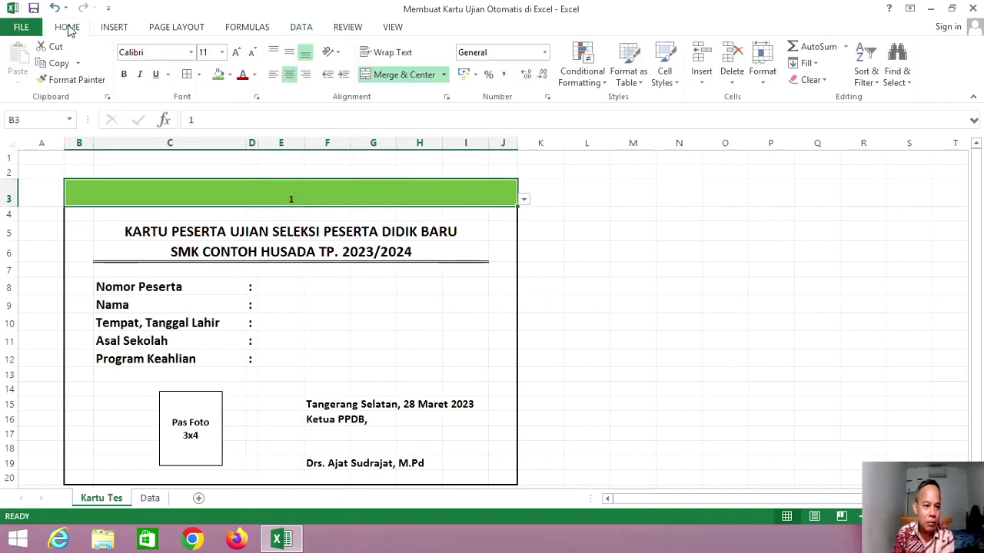
click(238, 53)
click(237, 53)
click(237, 54)
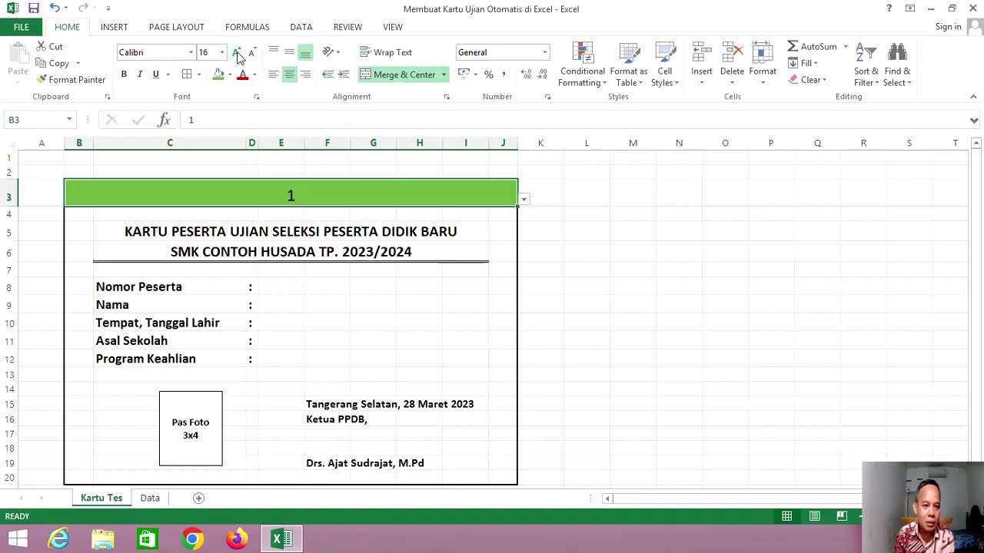
click(238, 54)
click(237, 53)
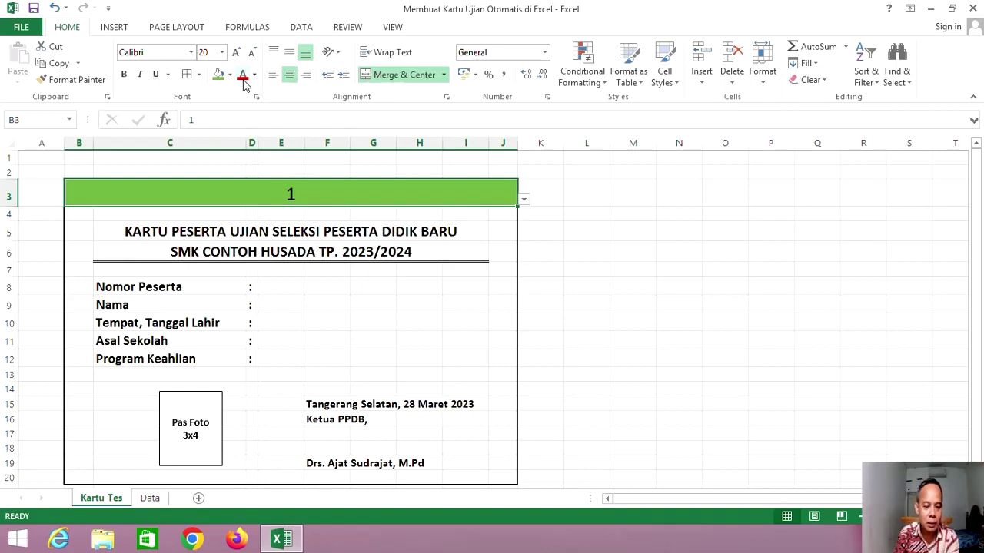
click(242, 77)
click(591, 287)
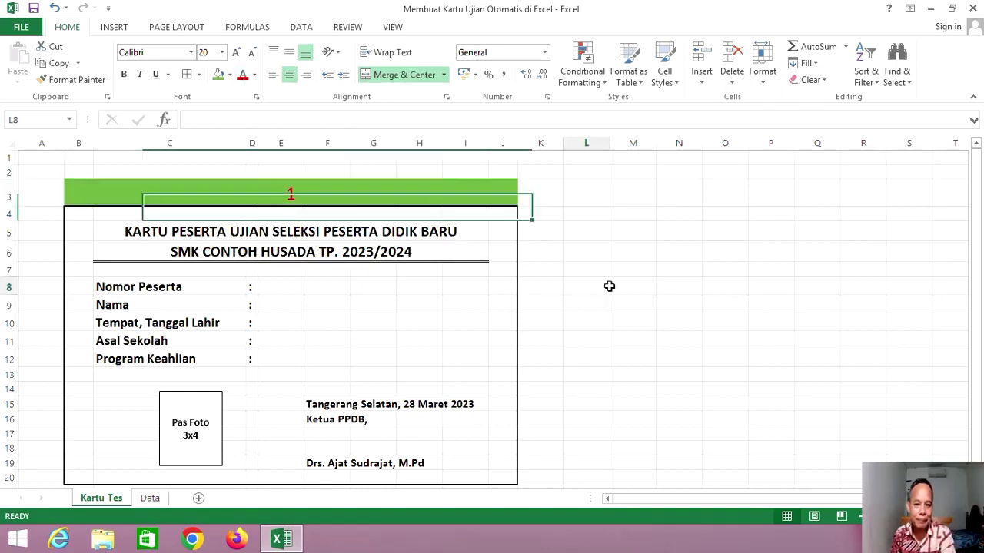
Test B3 with participant numbers 4 and 8, then reset it to 1.
click(463, 201)
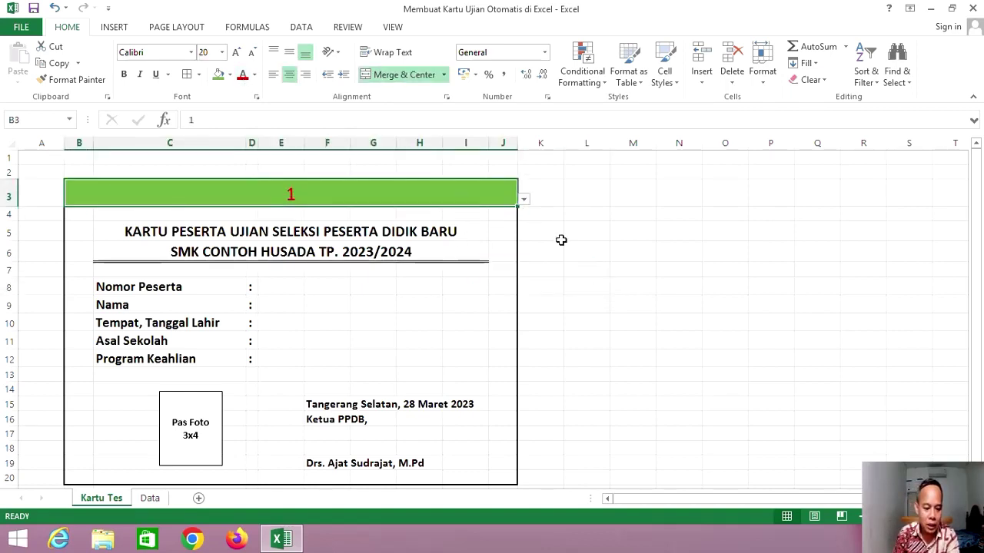
text(4)
key(Return)
click(494, 193)
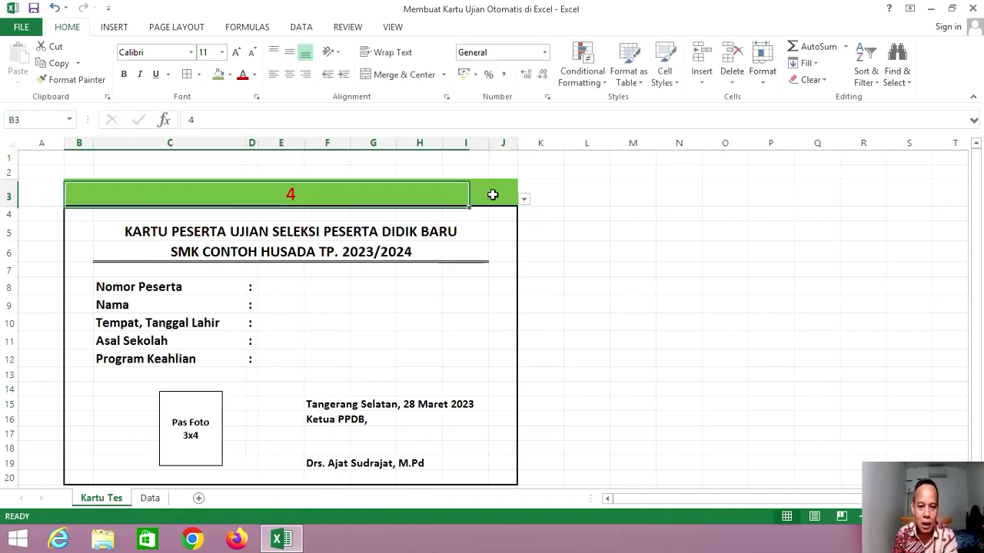
click(523, 200)
click(461, 245)
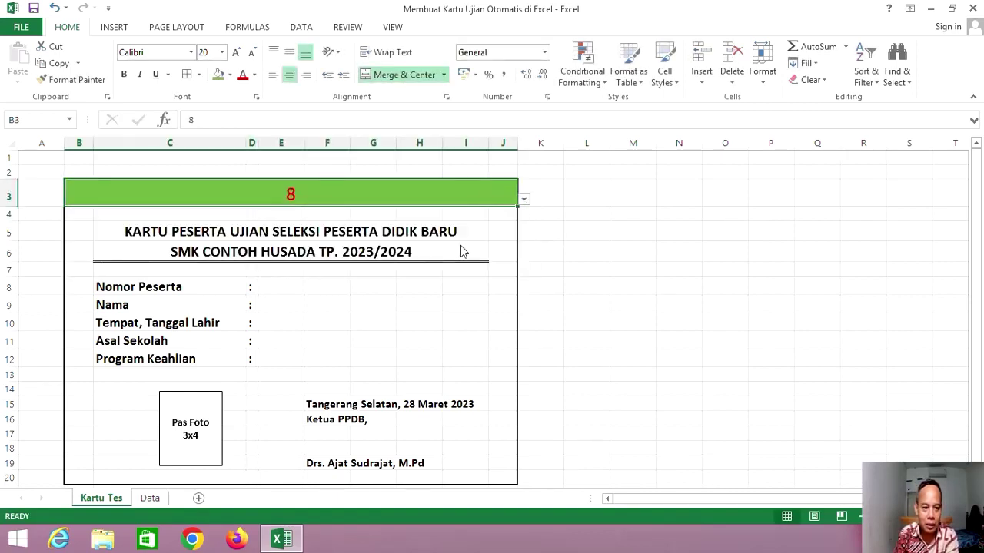
click(615, 252)
click(502, 198)
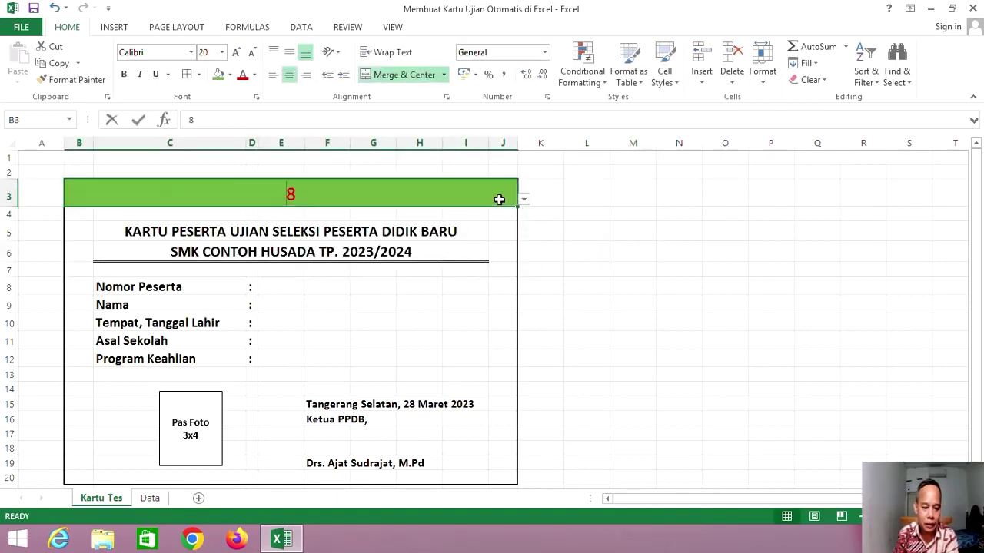
text(1)
key(Return)
click(635, 328)
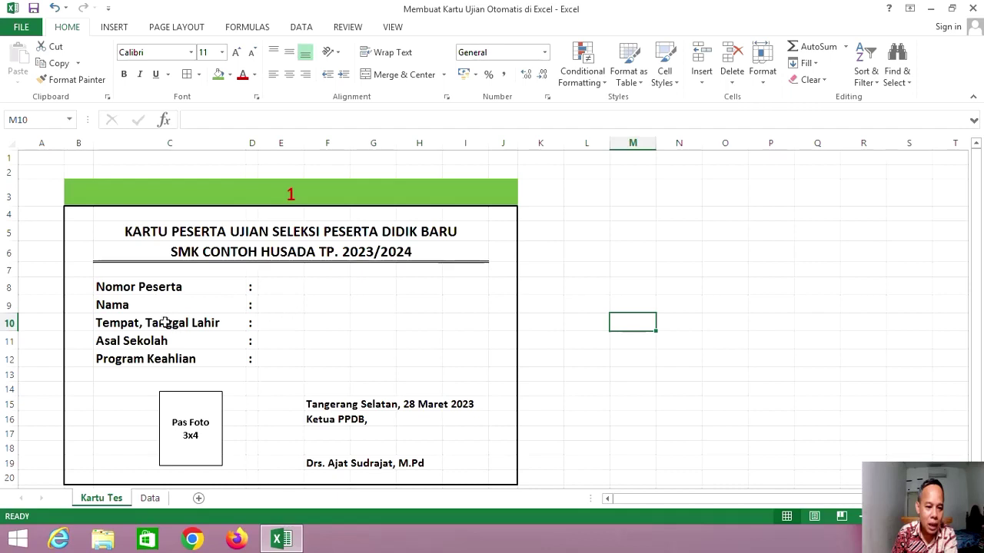
In E8, start a VLOOKUP on B3 against the absolute range Data!$A$4:$F$19.
click(286, 286)
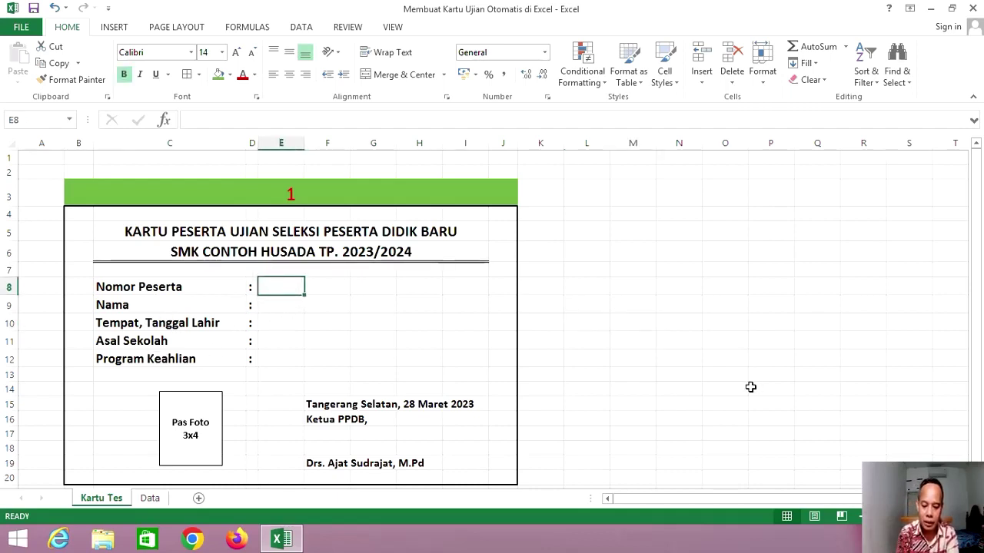
text(=)
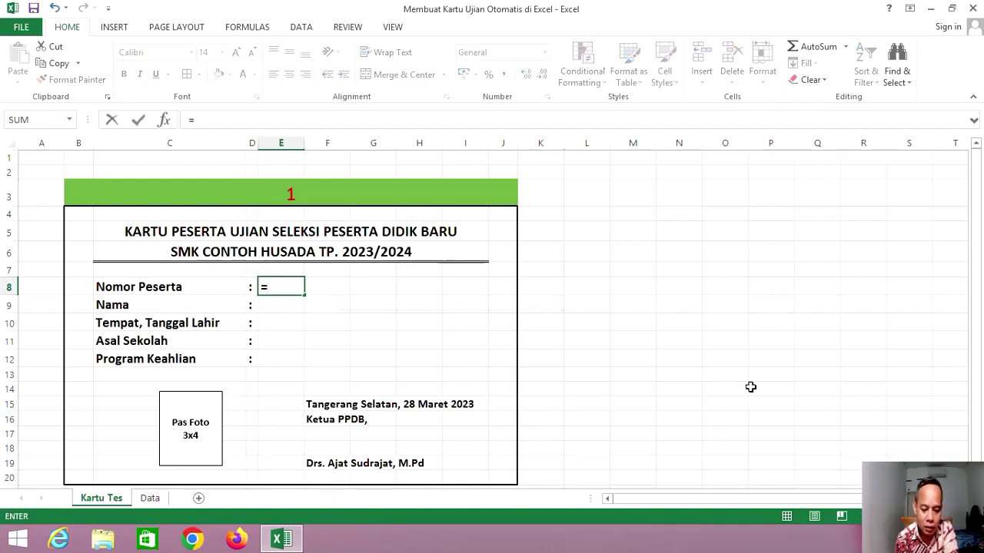
text(vlookup)
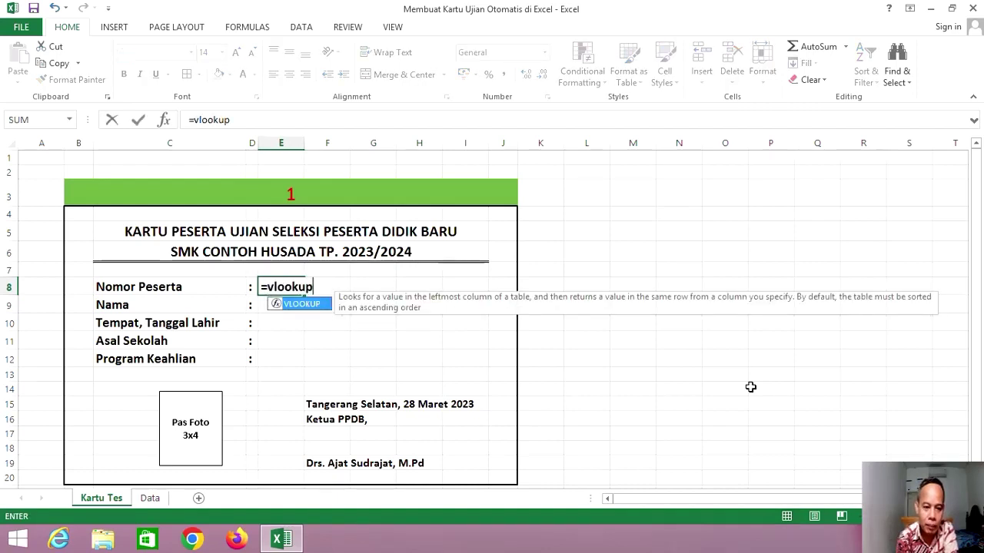
text(()
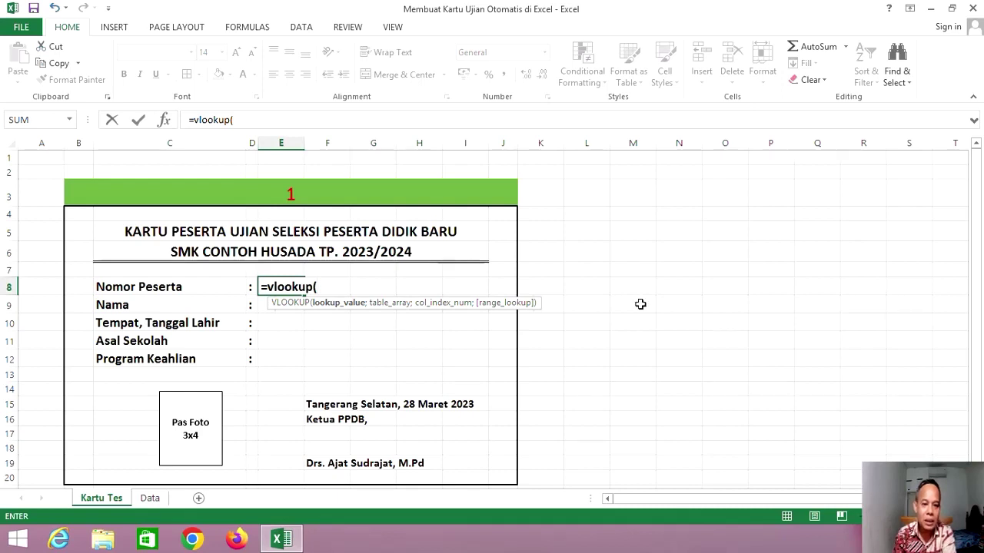
click(336, 200)
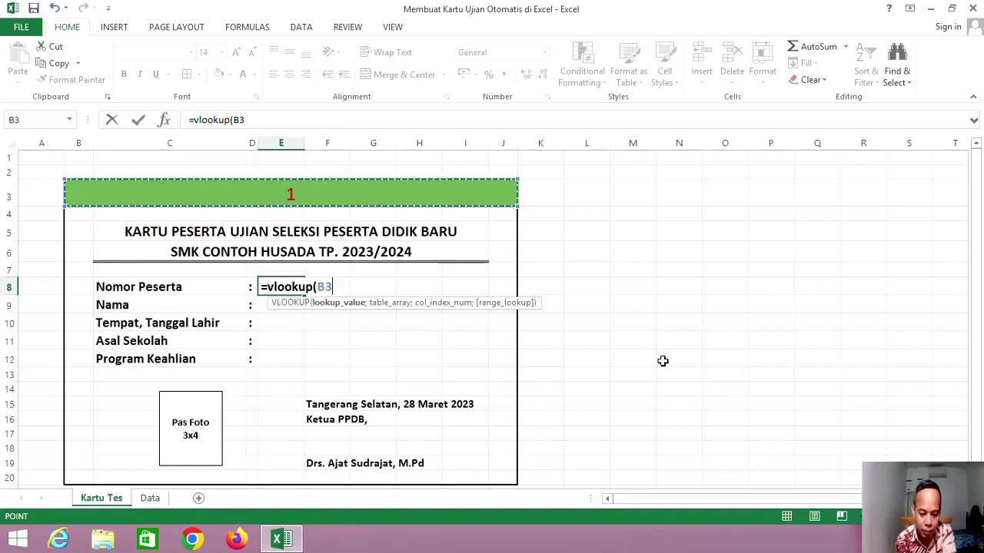
text(;)
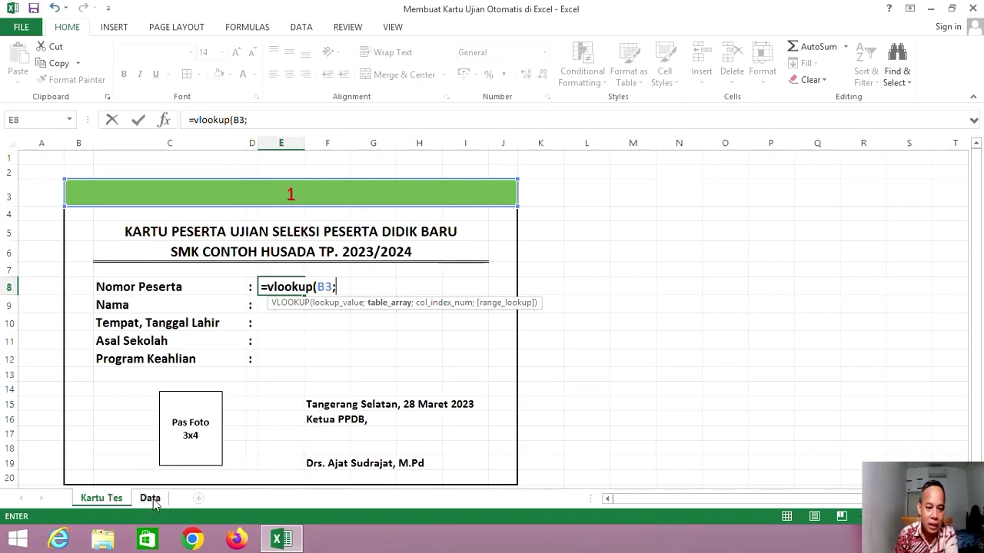
click(150, 499)
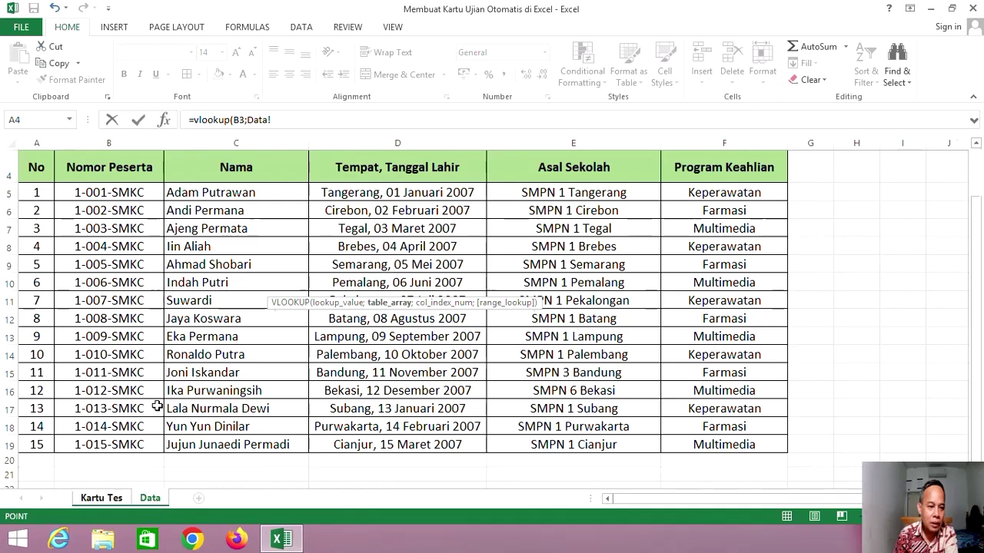
scroll(156, 407, up, 1)
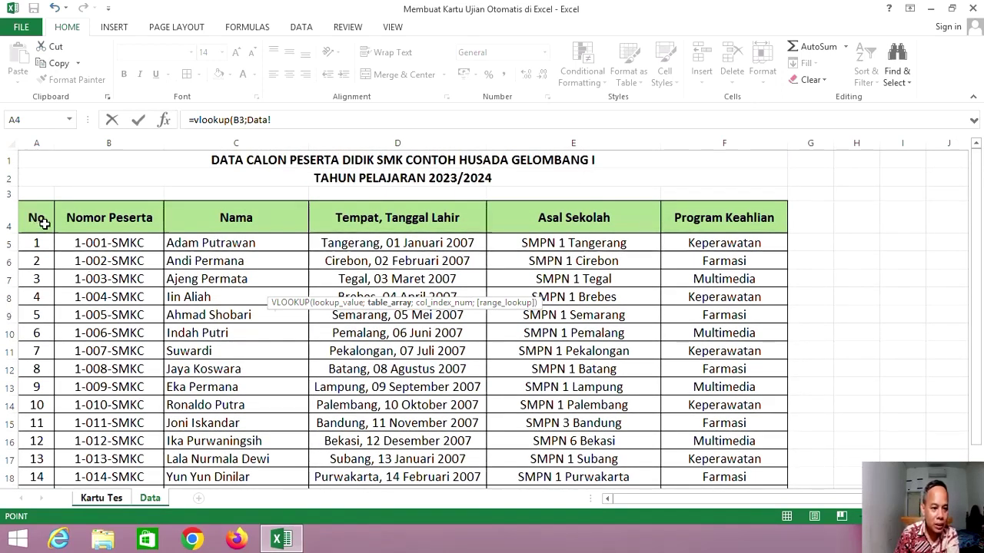
drag(36, 218, 744, 457)
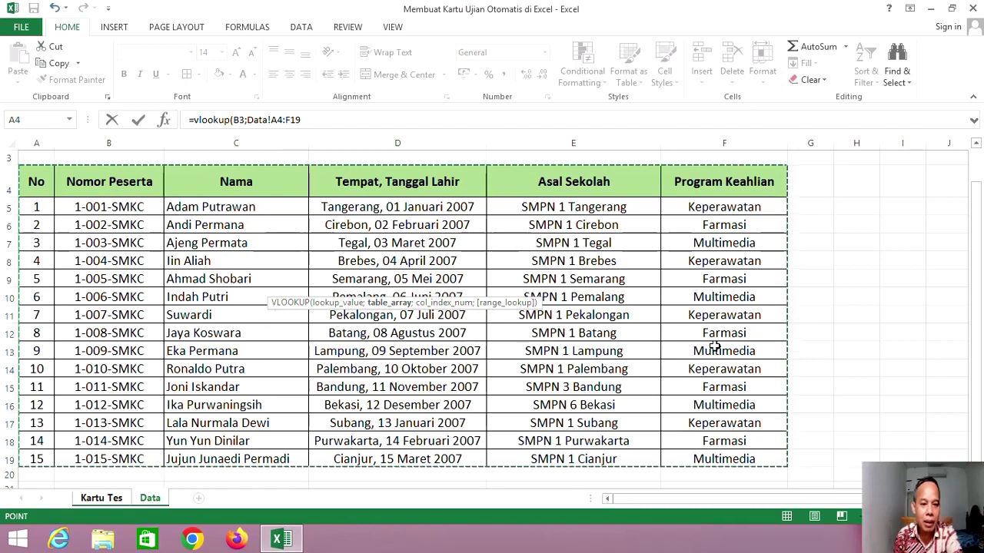
key(F4)
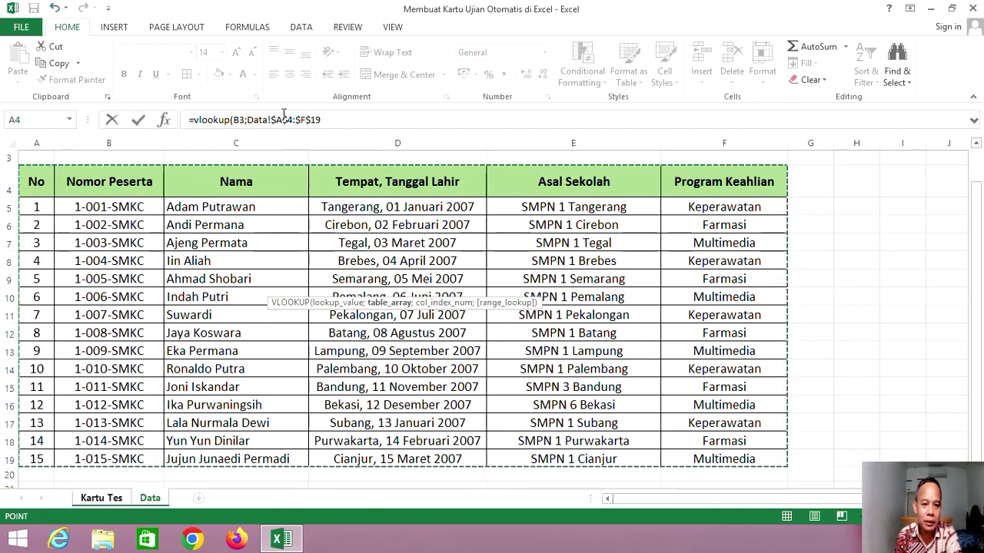
Finish E8 as =VLOOKUP(B3;Data!$A$4:$F$19;2;0) so Nomor Peserta shows 1-001-SMKC.
click(348, 120)
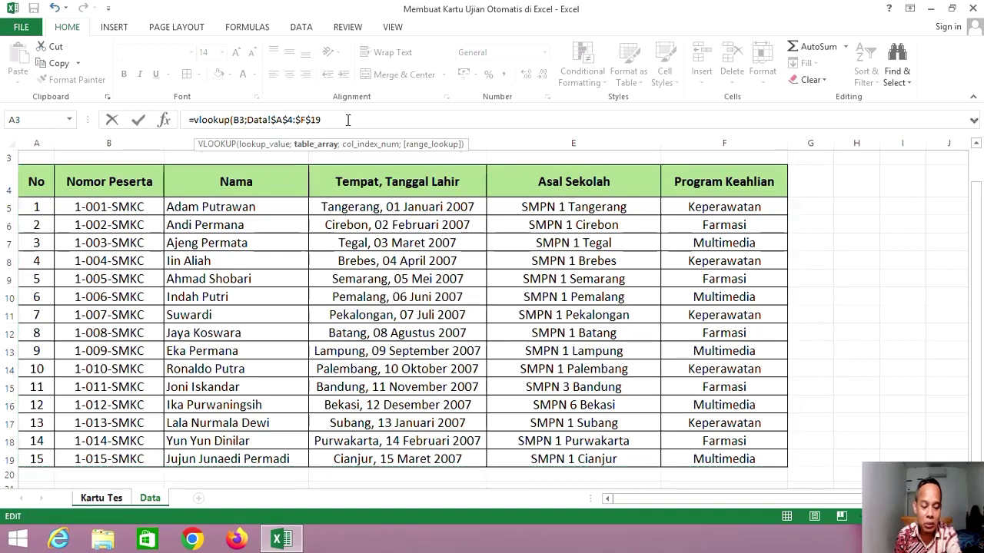
text(;2)
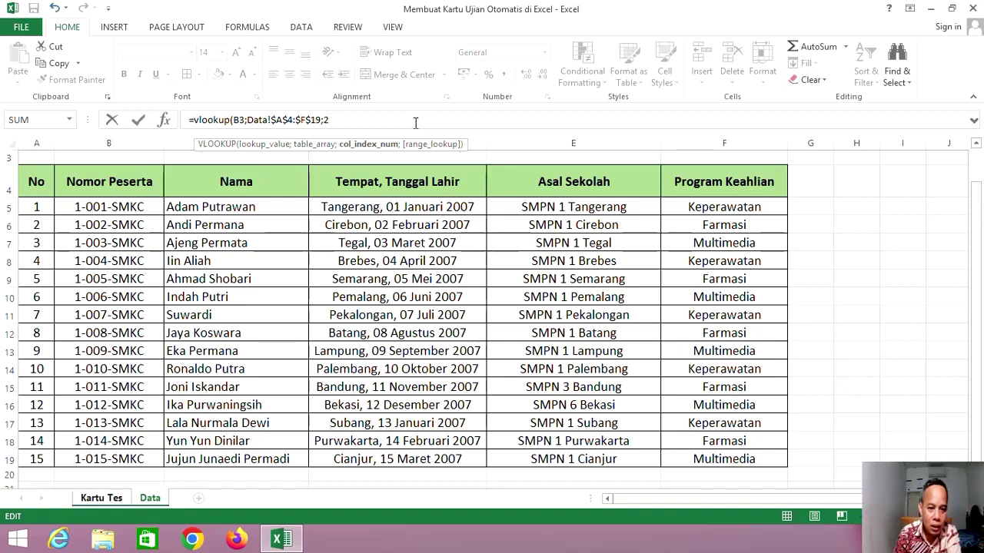
text(;0)
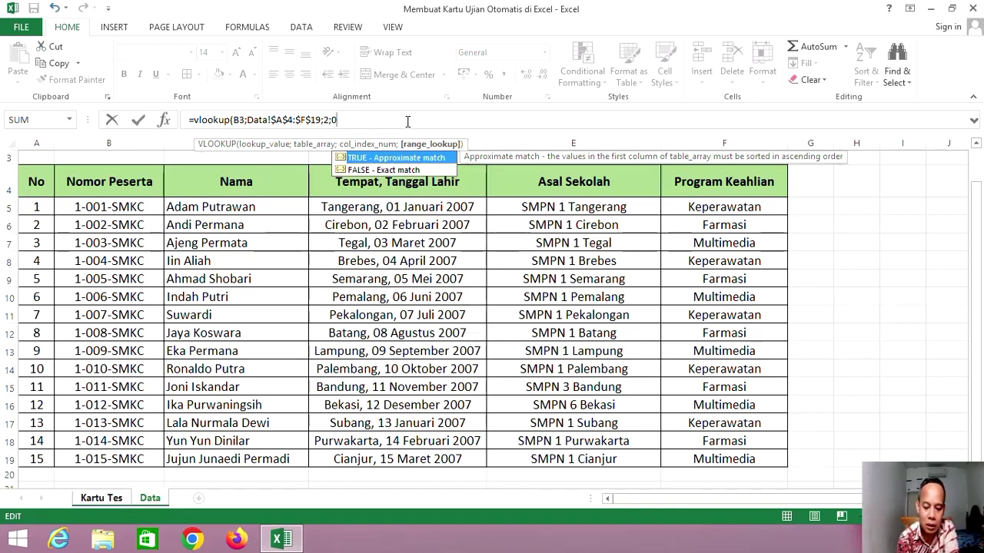
text())
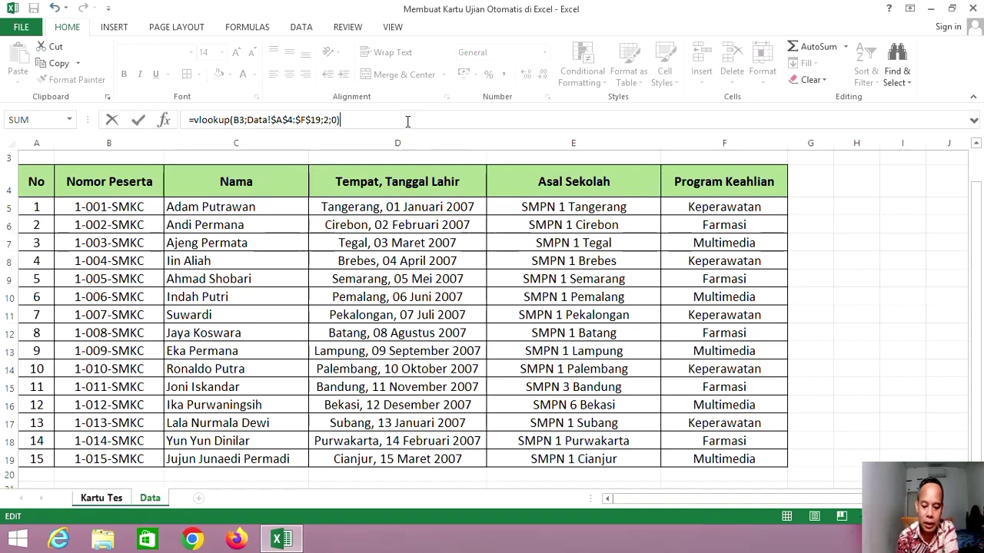
key(Return)
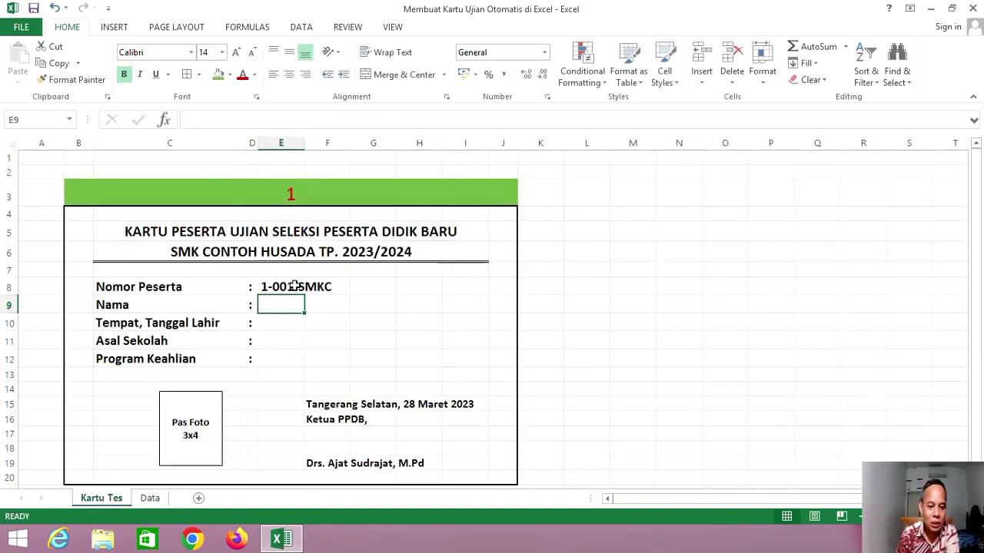
click(632, 418)
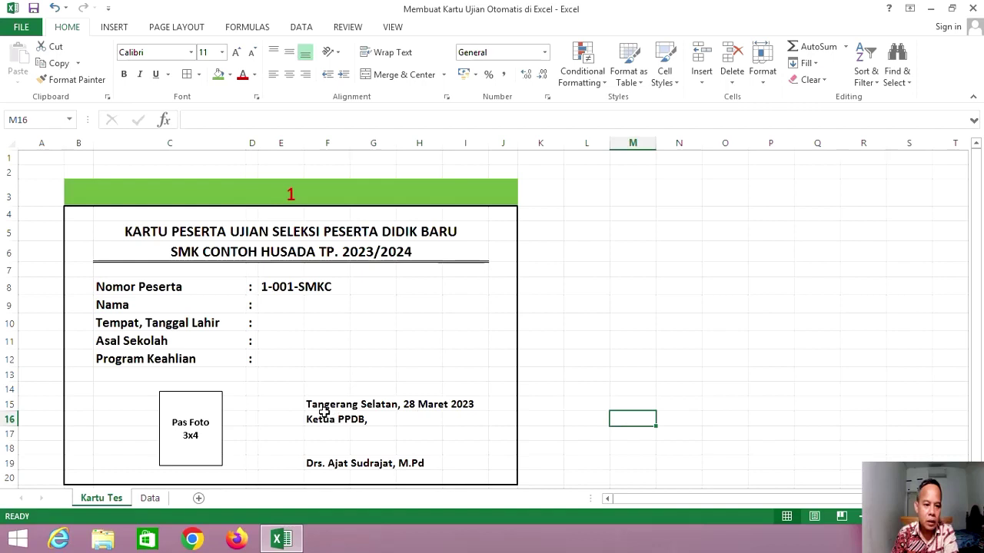
click(279, 307)
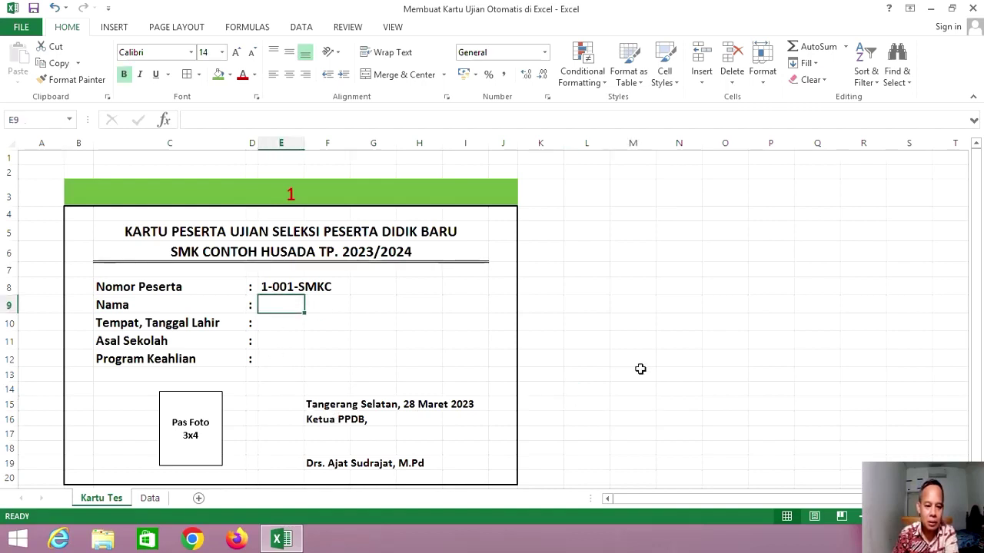
text(=vl)
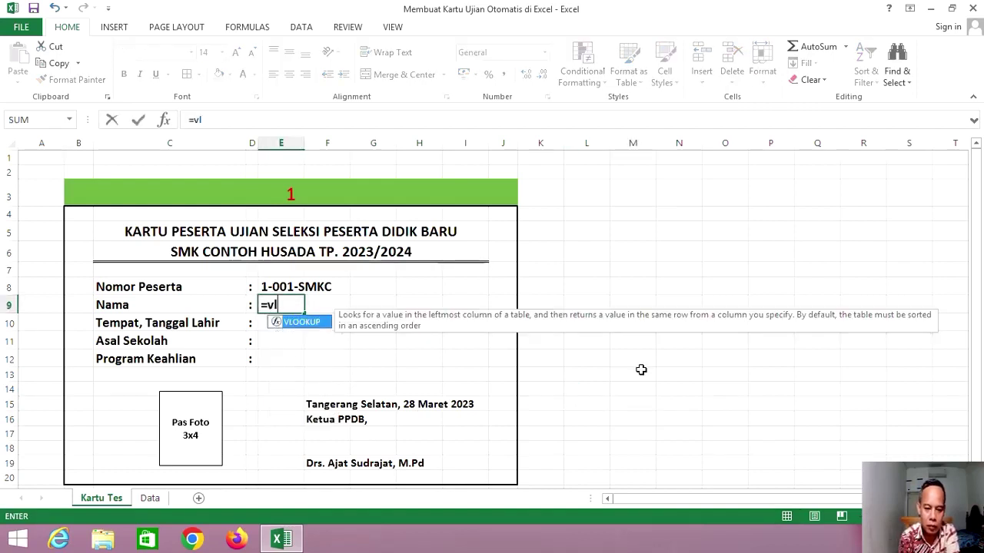
text(ook)
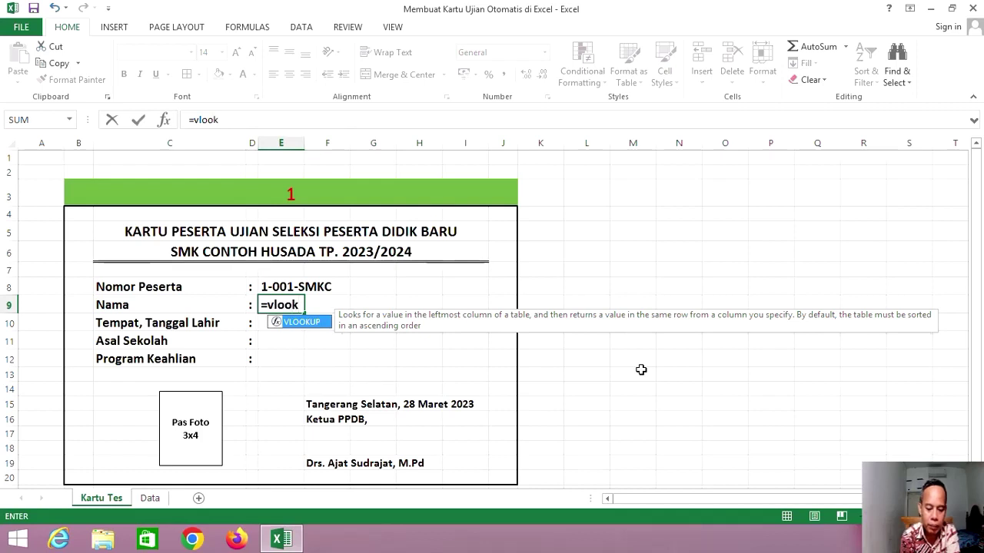
text(up()
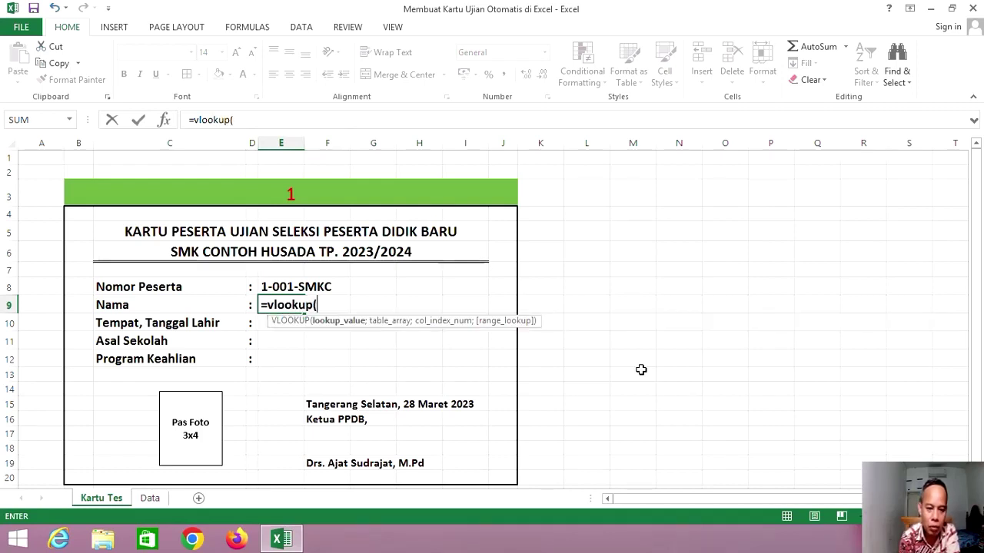
click(332, 196)
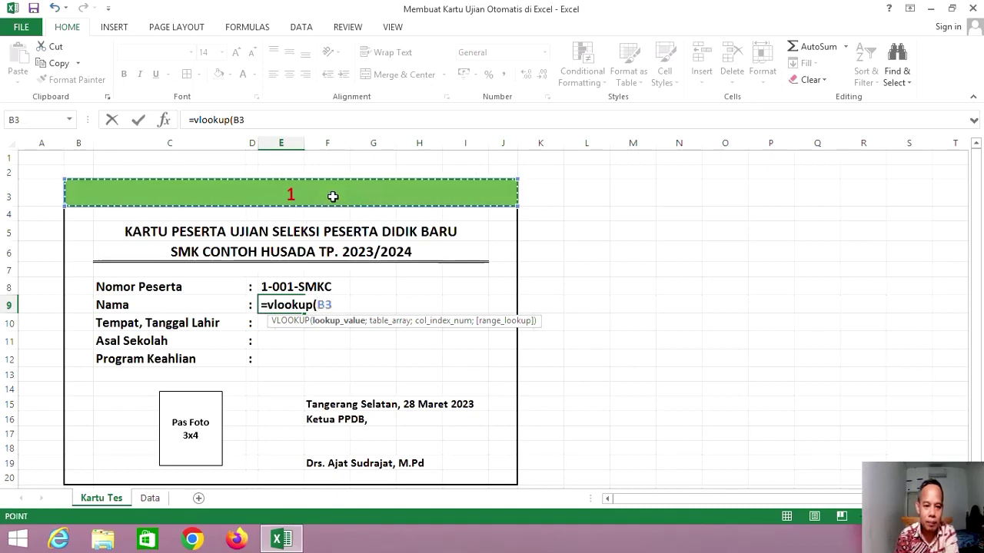
text(;)
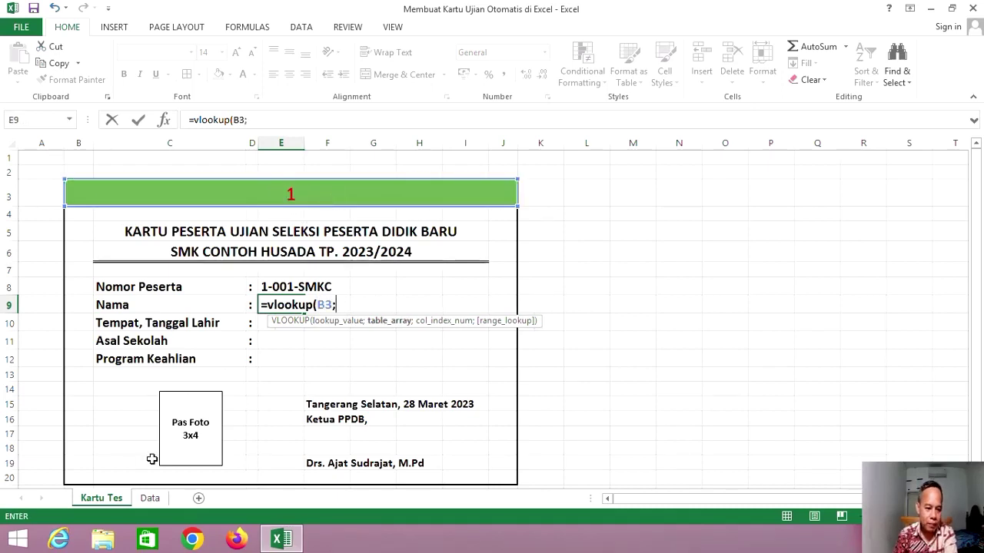
click(152, 499)
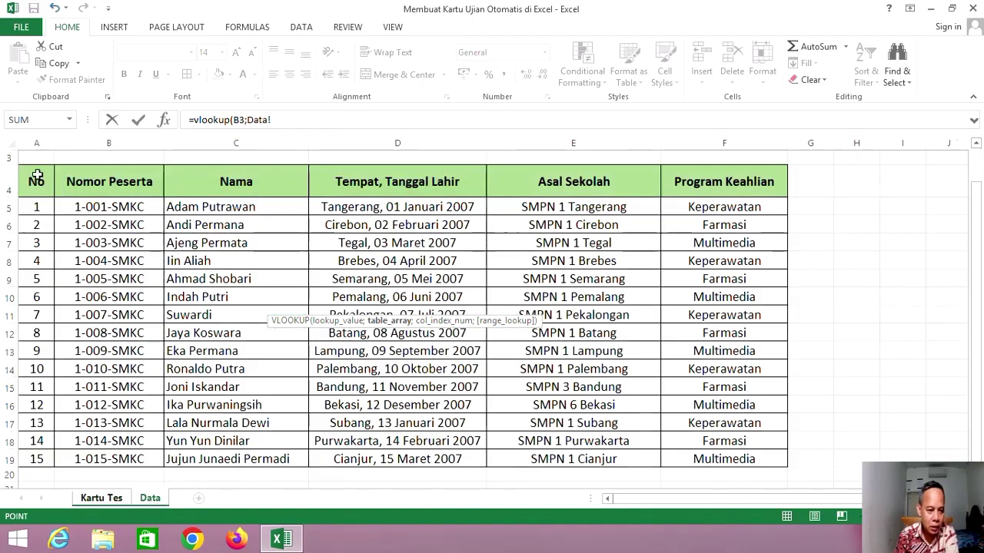
mouse_move(36, 182)
mouse_down()
mouse_move(652, 410)
mouse_move(786, 444)
mouse_up()
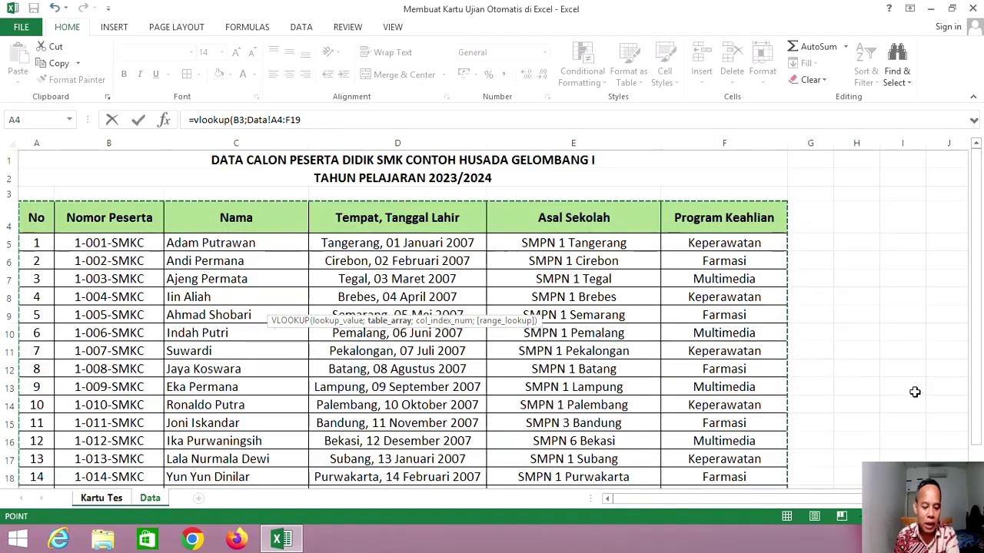
key(F4)
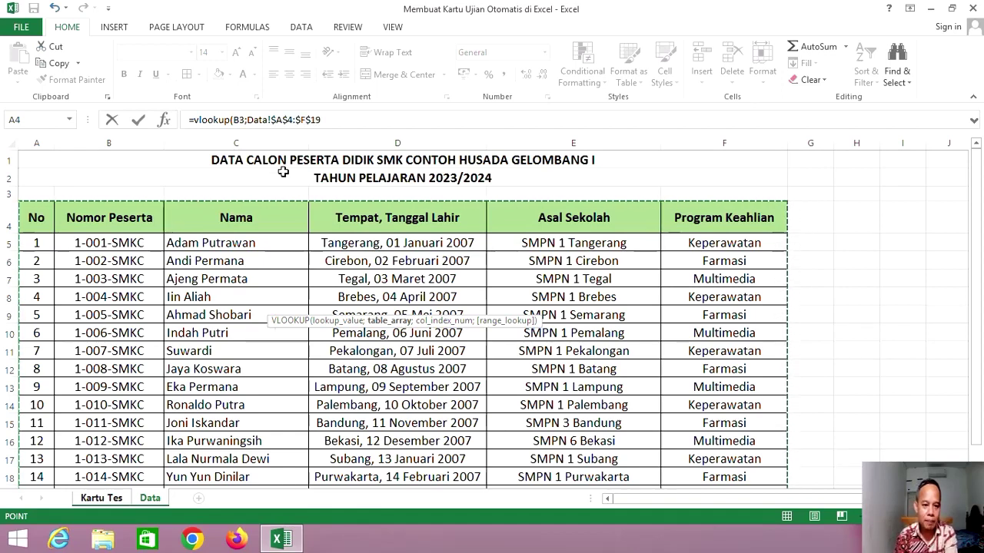
click(357, 119)
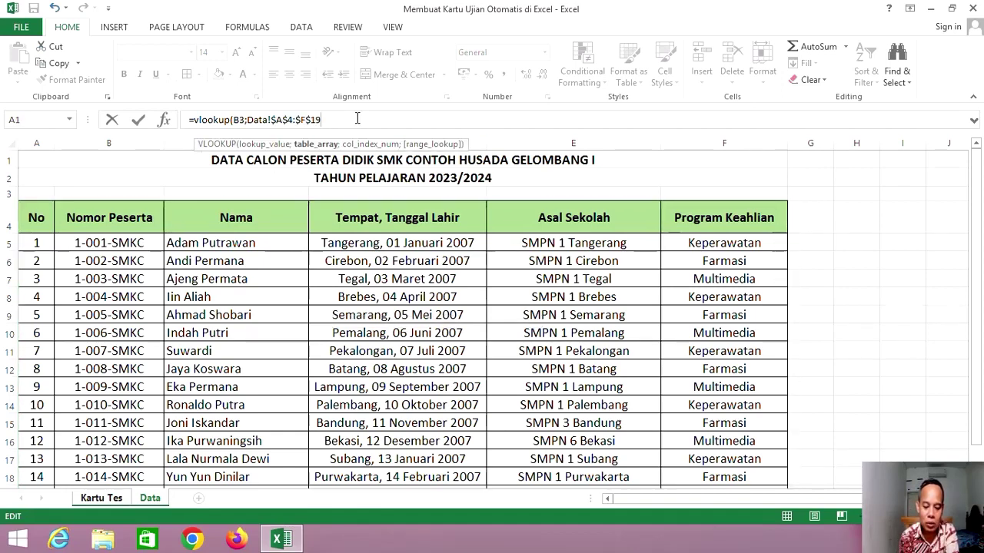
text(;)
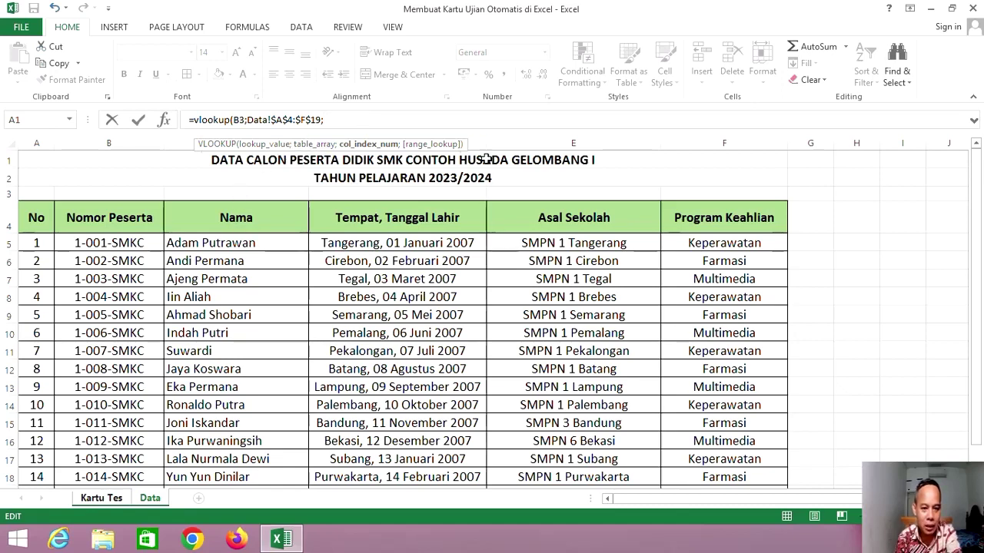
text(3;)
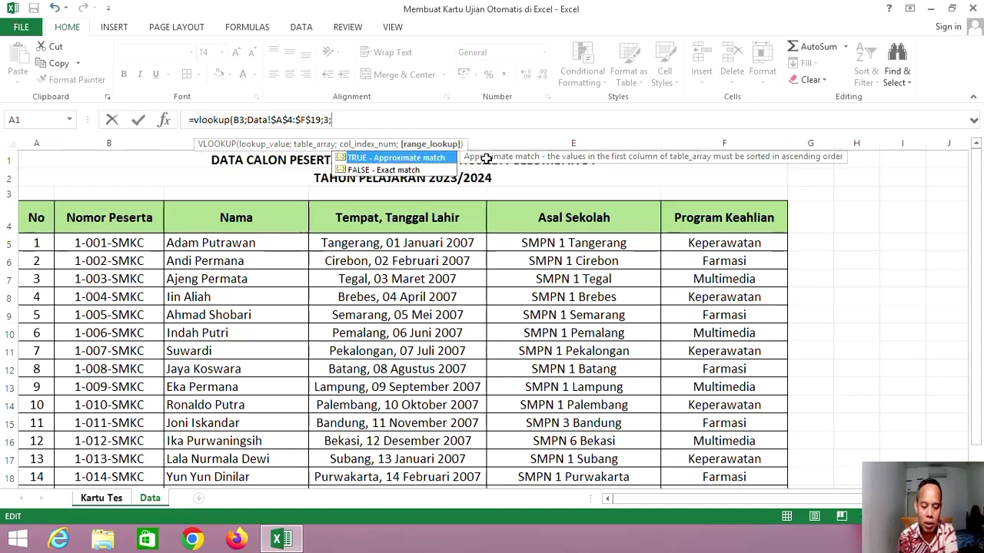
text(0)
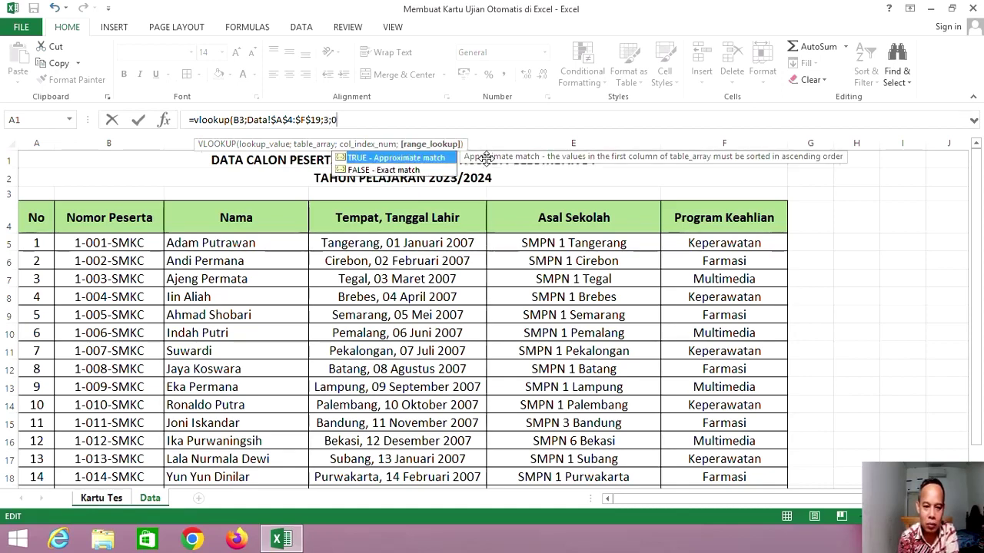
text())
key(Return)
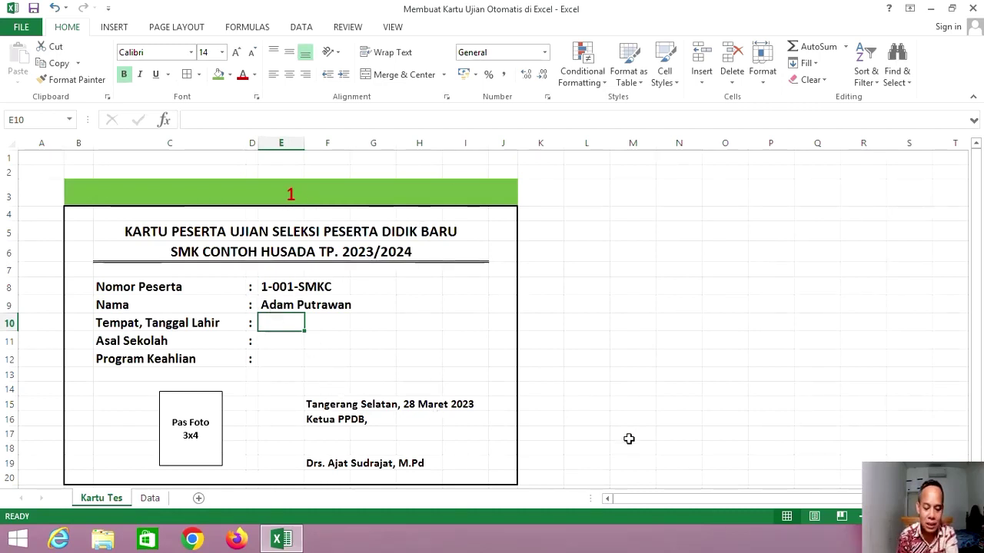
Enter =VLOOKUP(B3;Data!$A$4:$F$19;4;0) in E10, showing Tangerang, 01 Januari 2007.
text(=vl)
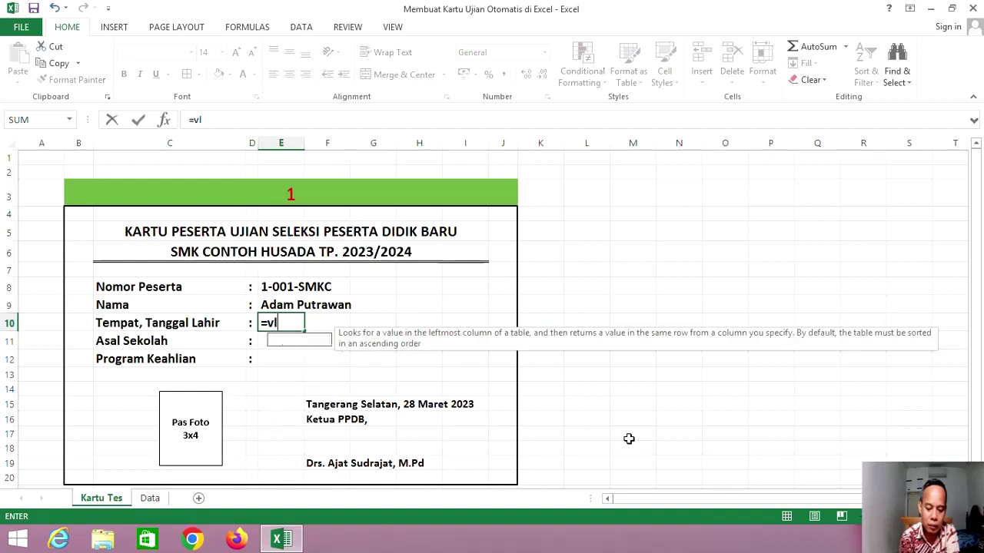
text(ookup)
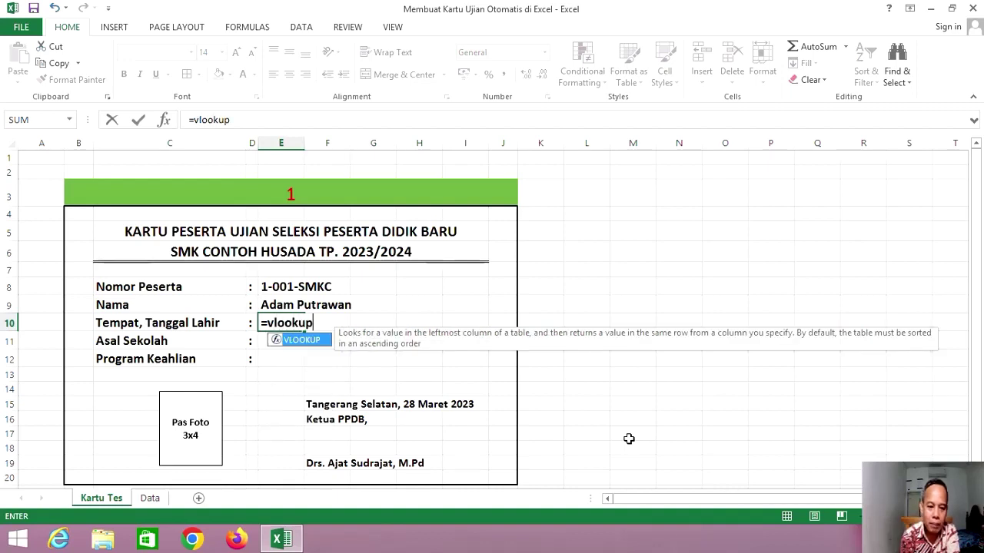
text(()
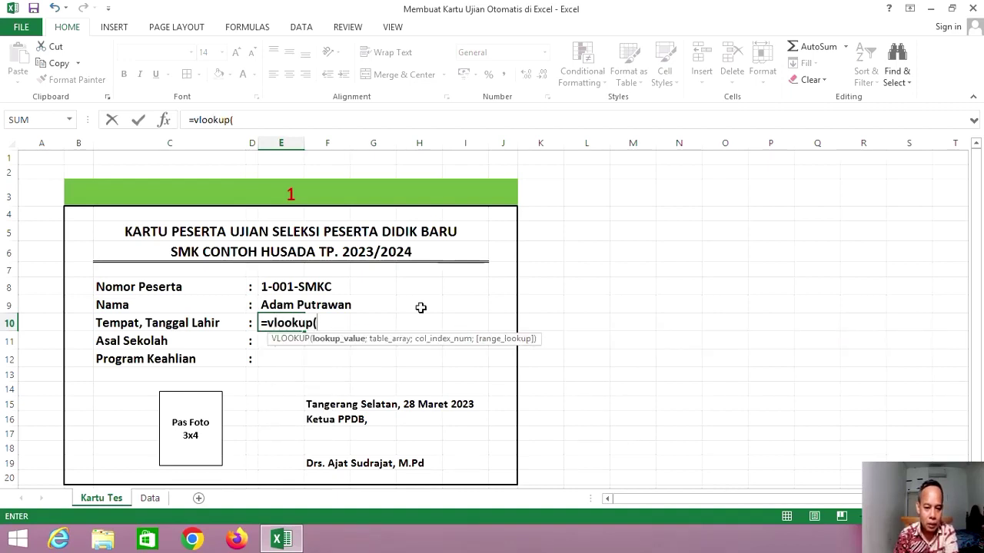
click(325, 195)
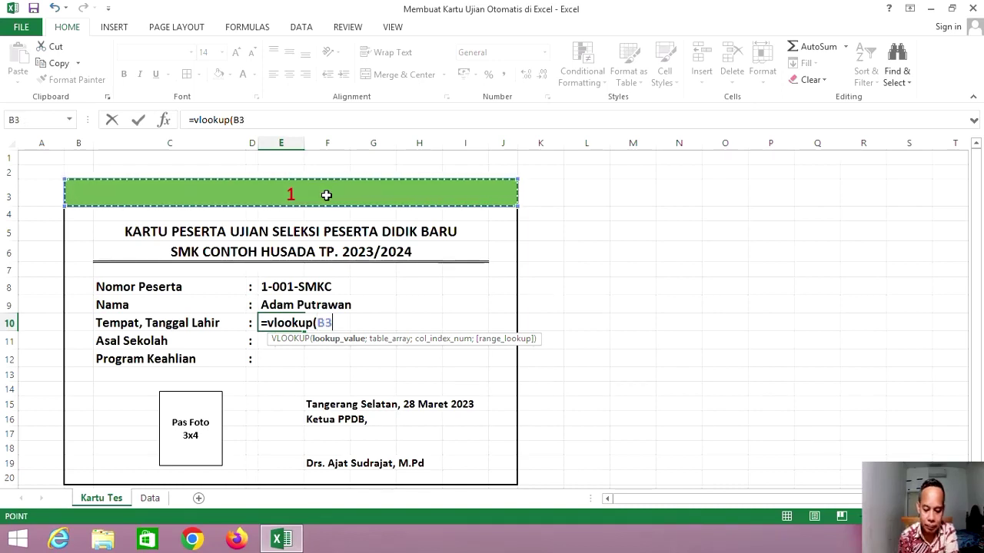
text(;)
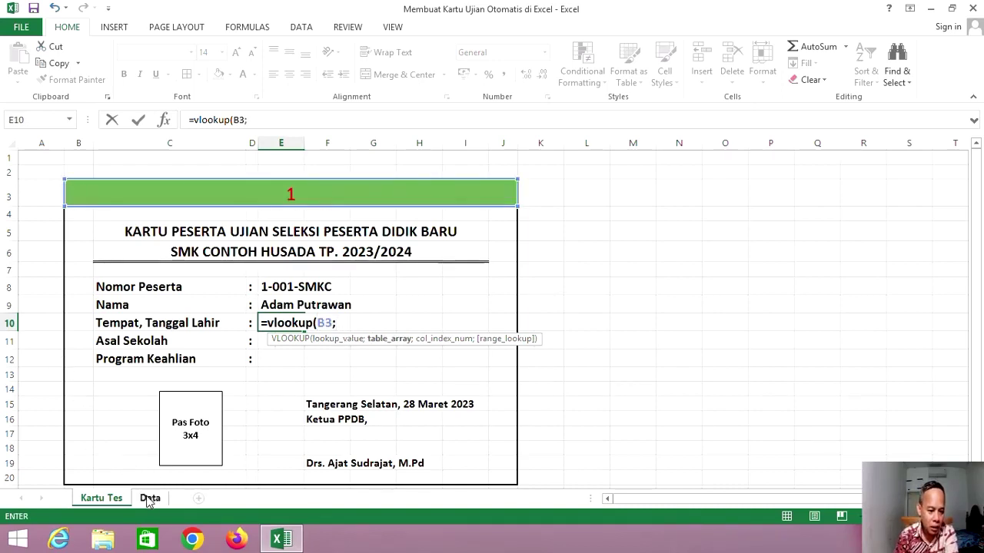
click(150, 498)
drag(36, 218, 698, 459)
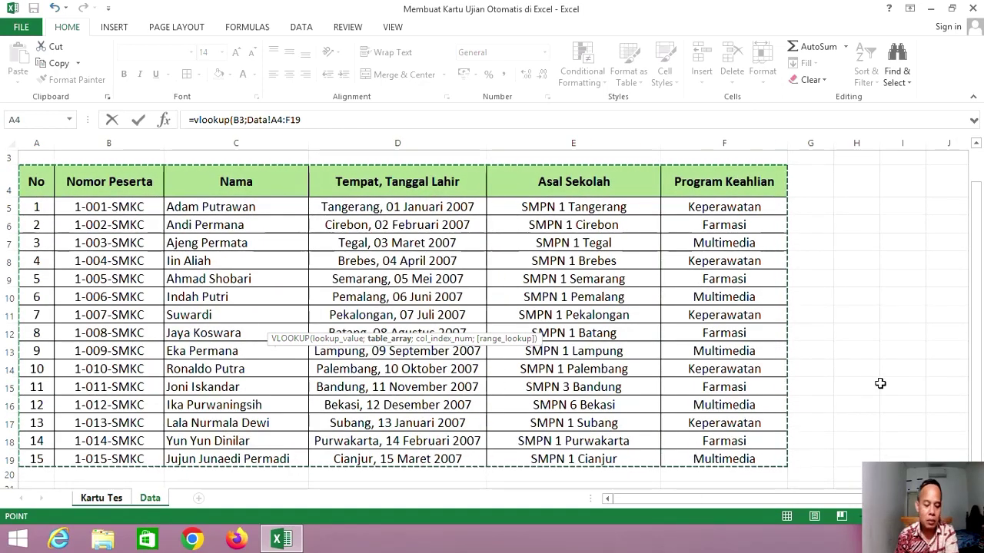
key(F4)
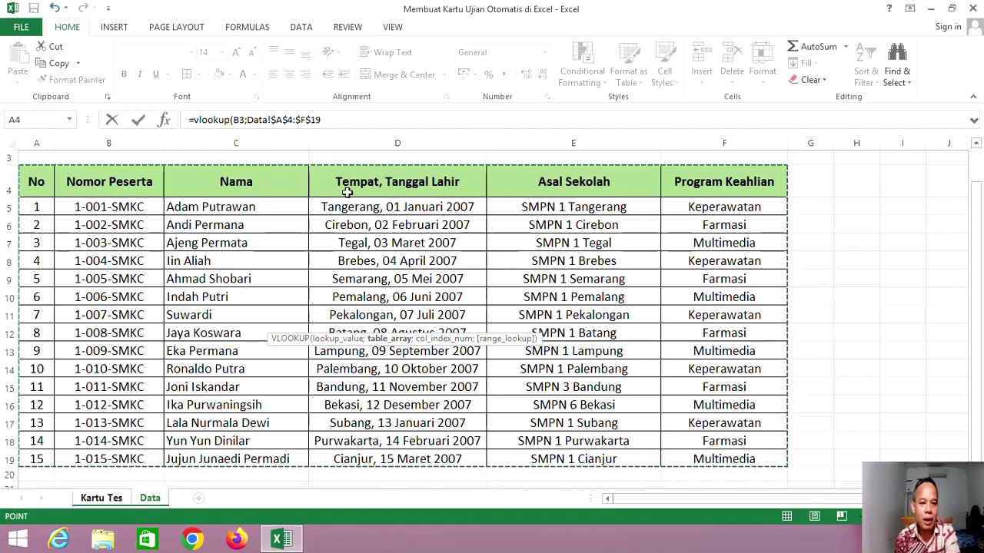
click(347, 123)
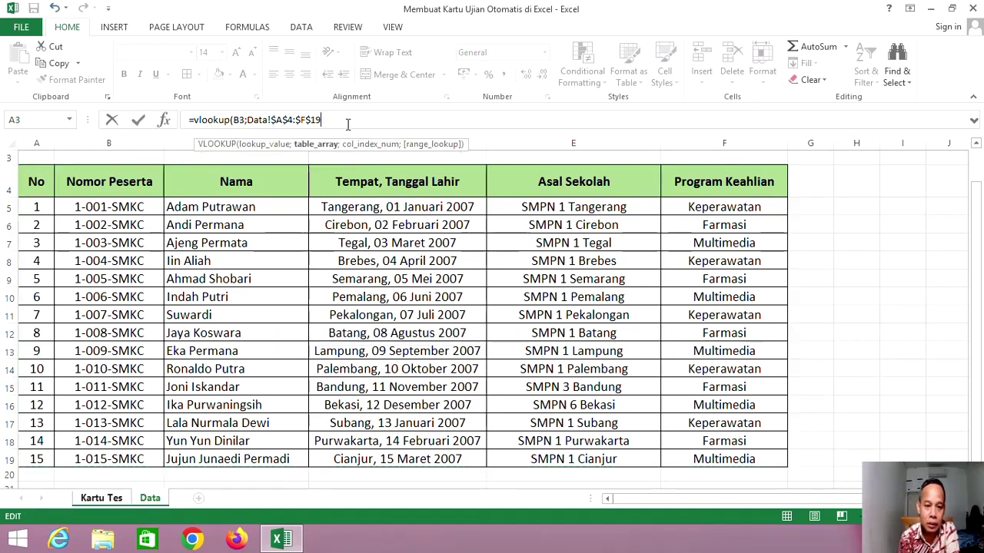
text(;)
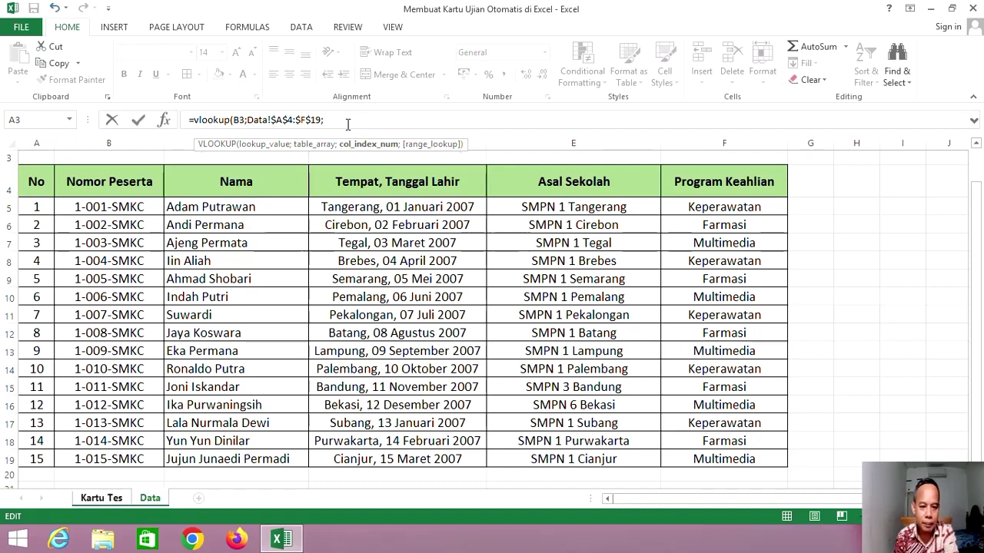
text(4;0)
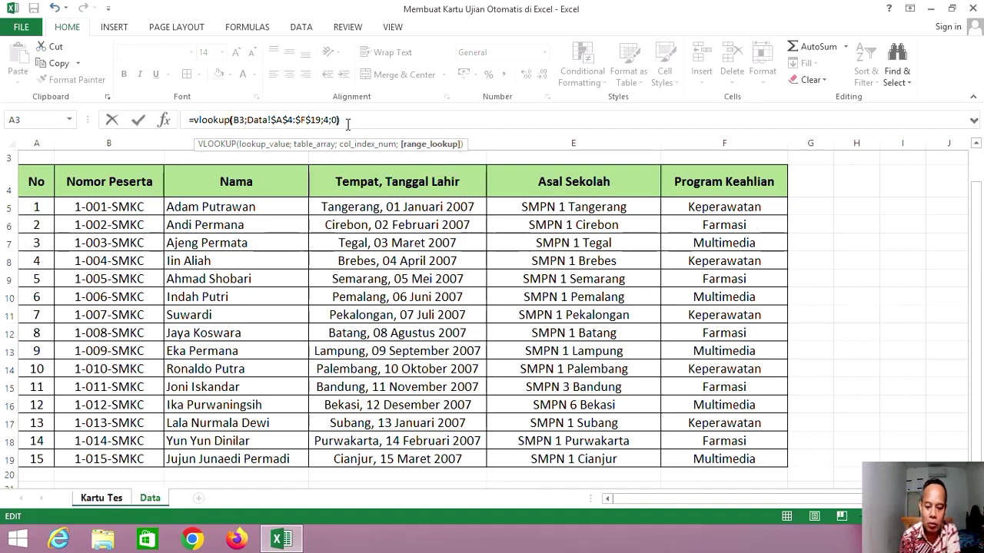
key(Return)
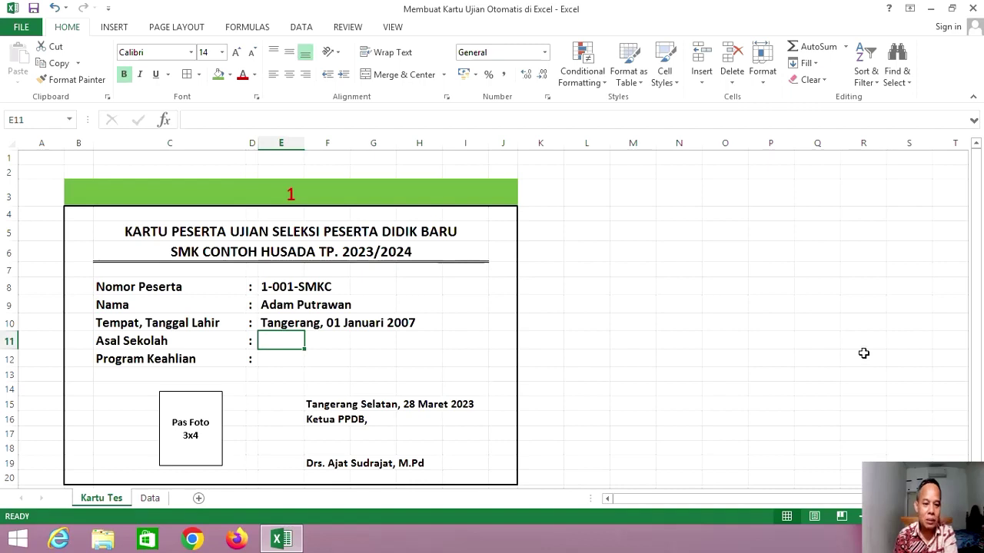
Enter =VLOOKUP(B3;Data!$A$4:$F$19;5;0) in E11 so Asal Sekolah shows SMPN 1 Tangerang.
text(=)
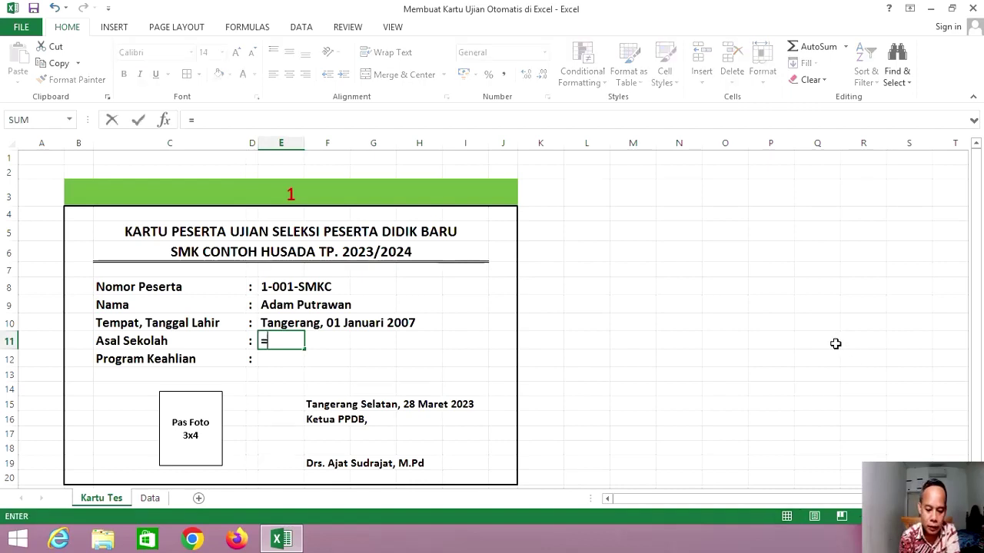
text(vlookup()
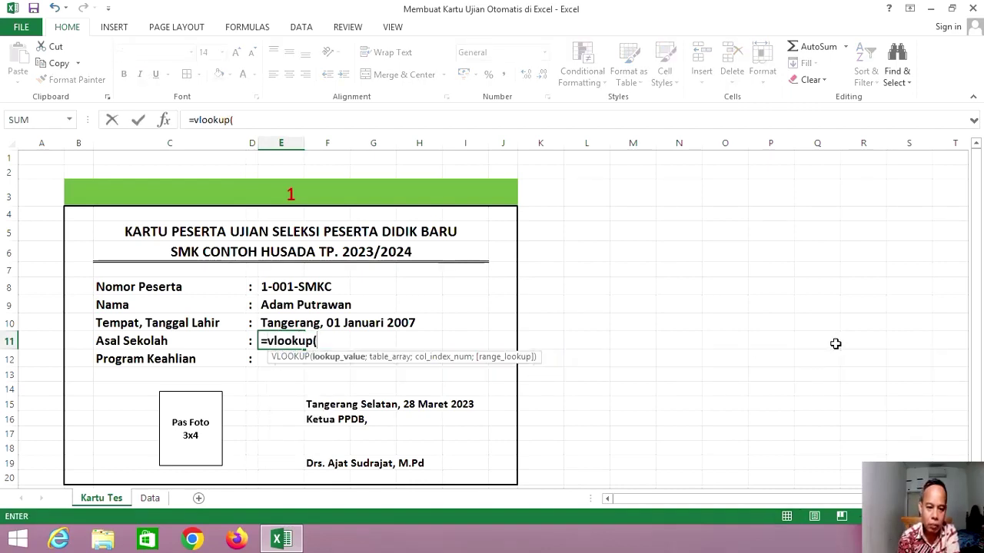
click(359, 195)
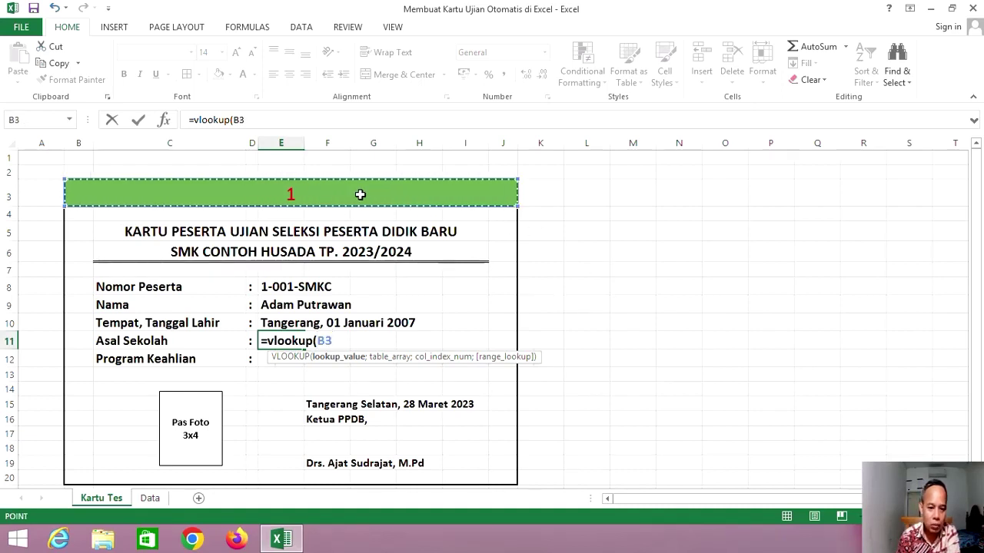
text(;)
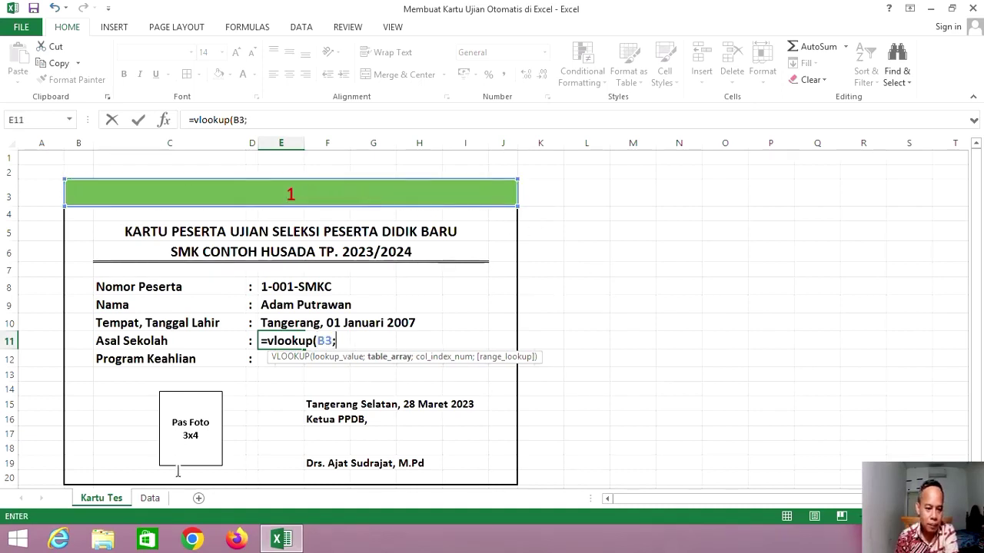
click(150, 498)
mouse_move(36, 181)
mouse_down()
mouse_move(659, 397)
mouse_move(708, 450)
mouse_up()
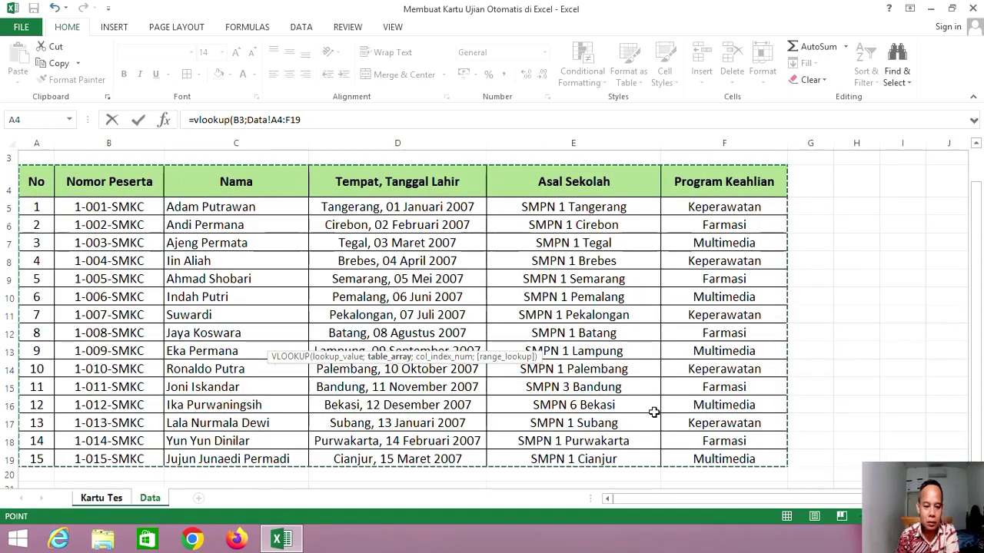
key(F4)
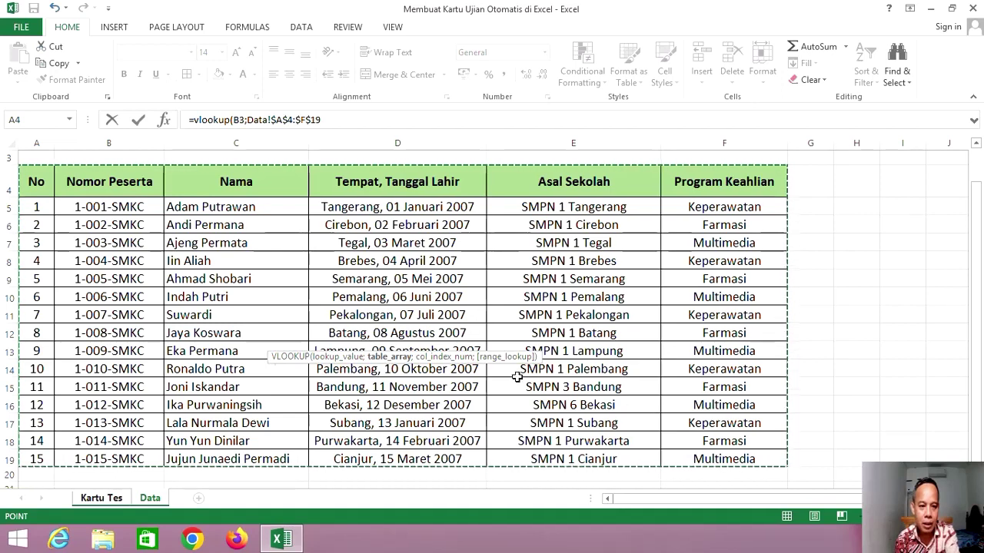
click(373, 123)
text(;)
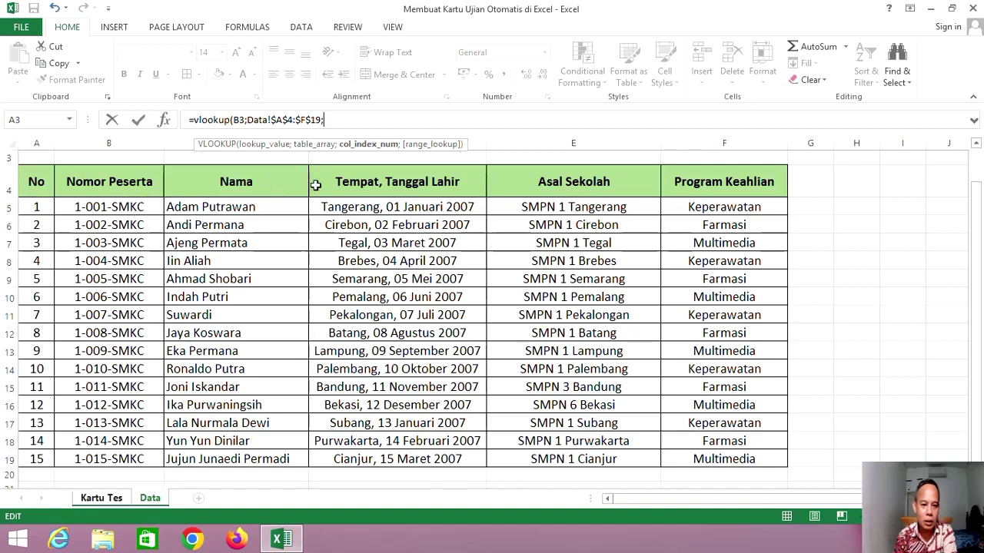
text(5)
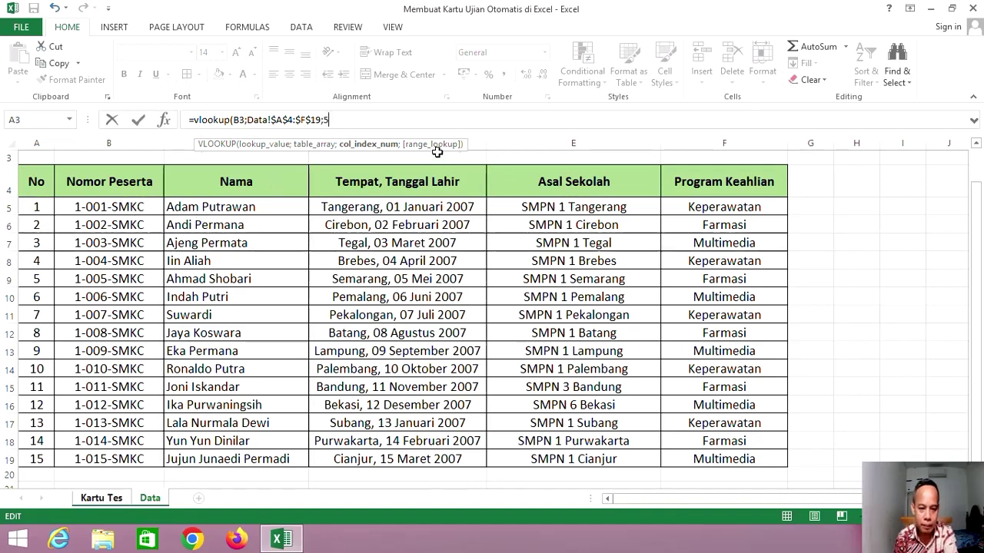
text(;)
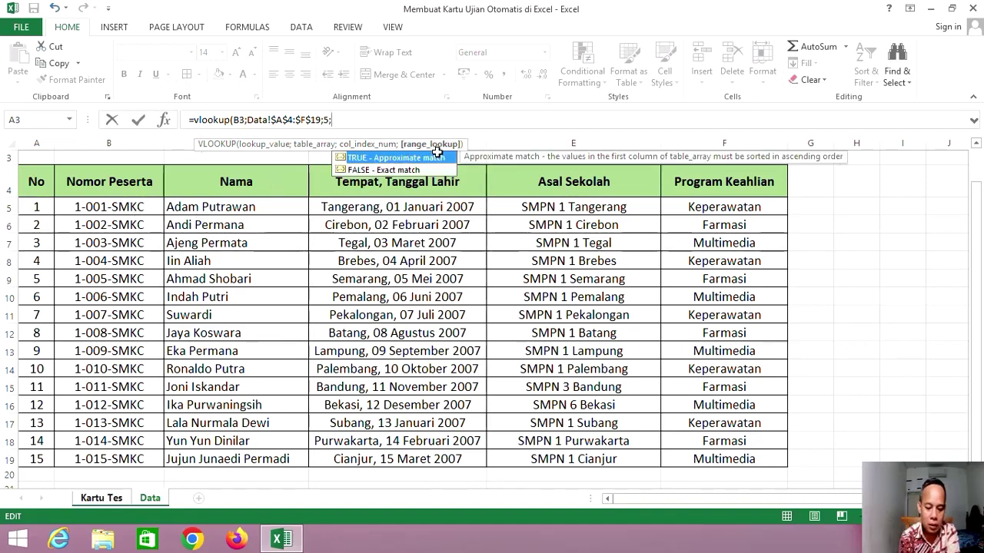
text(0))
key(Return)
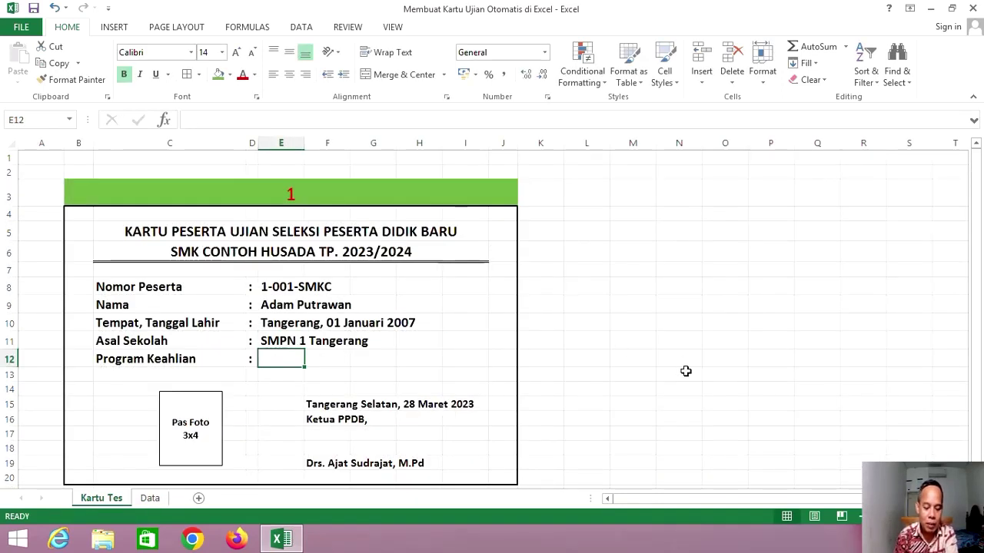
Enter =VLOOKUP(B3;Data!$A$4:$F$19;6;0) in E12 so Program Keahlian shows Keperawatan.
text(=vl)
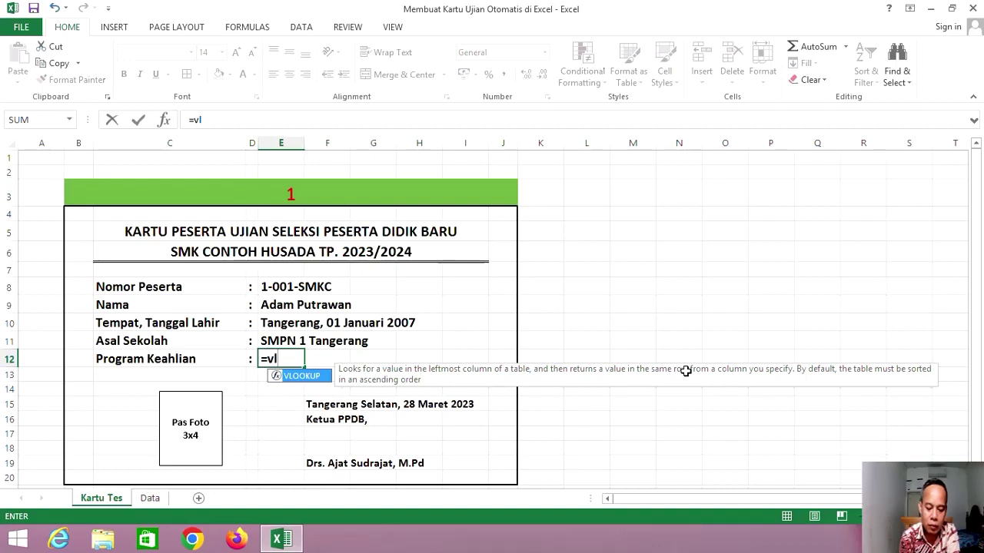
text(ookup()
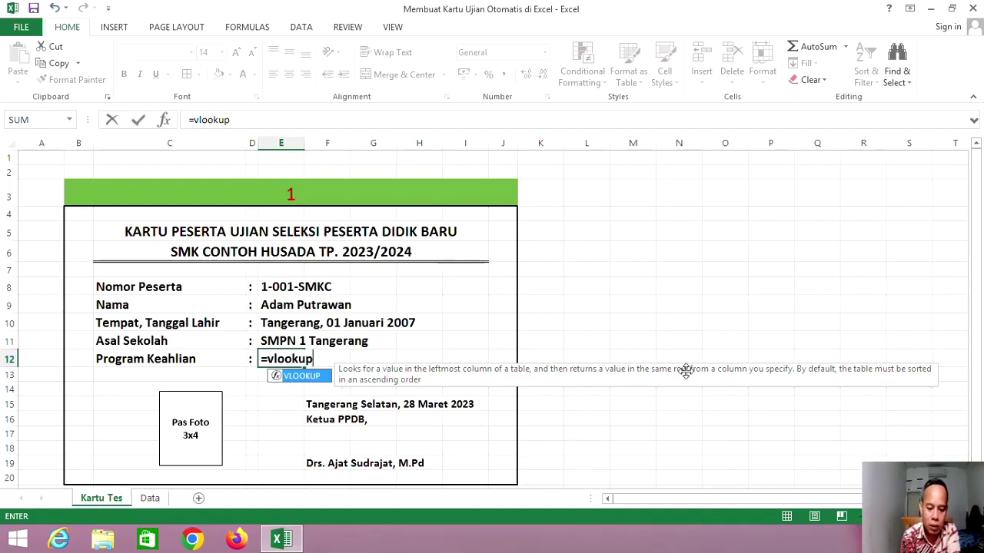
click(408, 190)
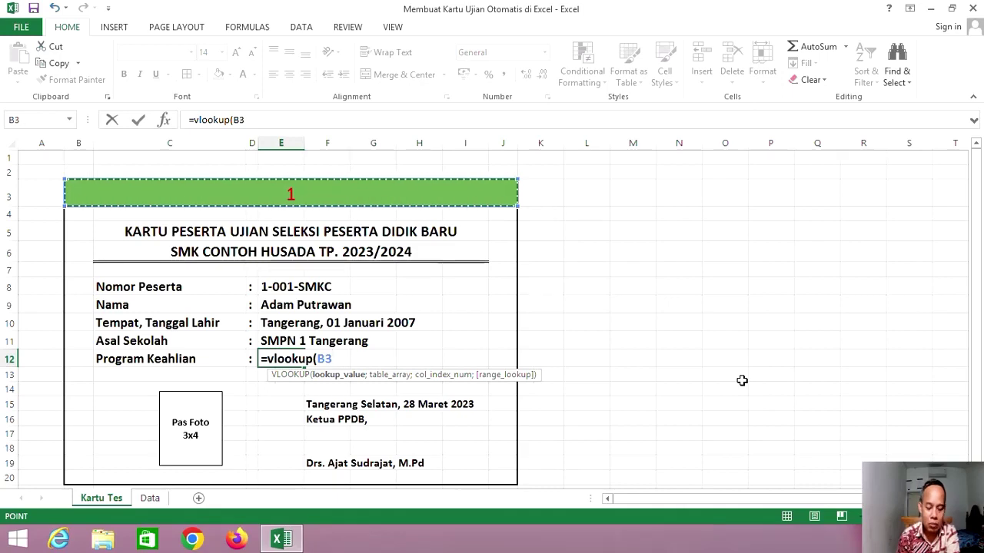
text(;)
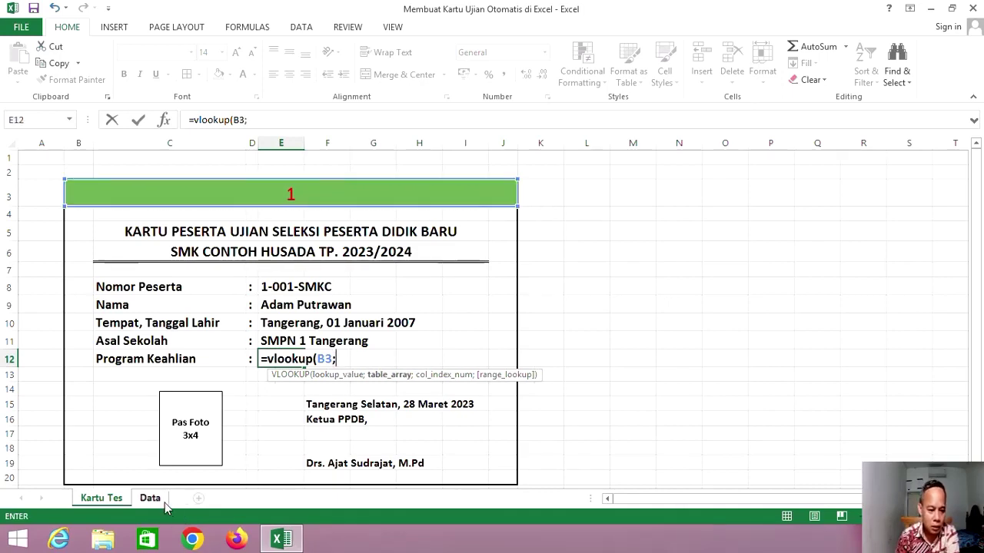
click(150, 498)
drag(26, 184, 690, 453)
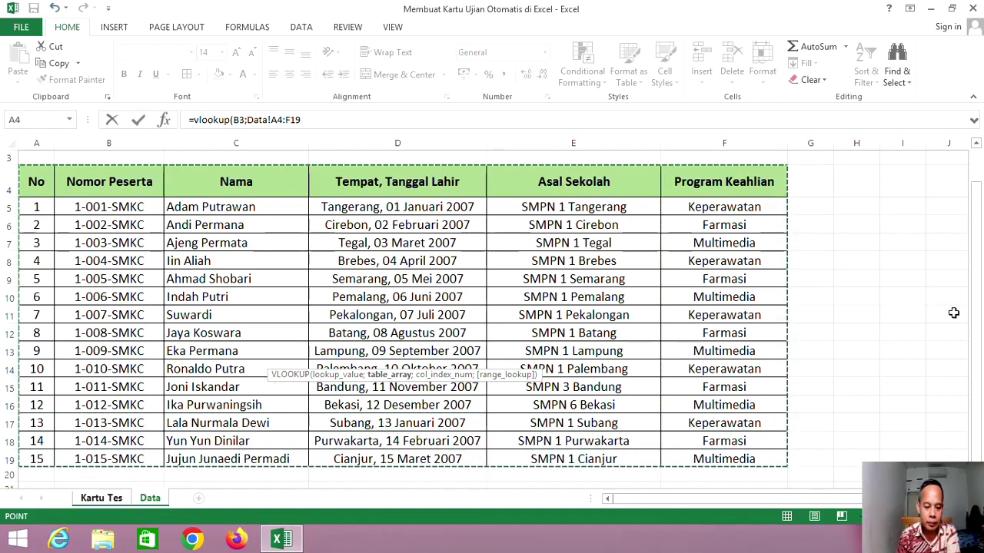
key(F4)
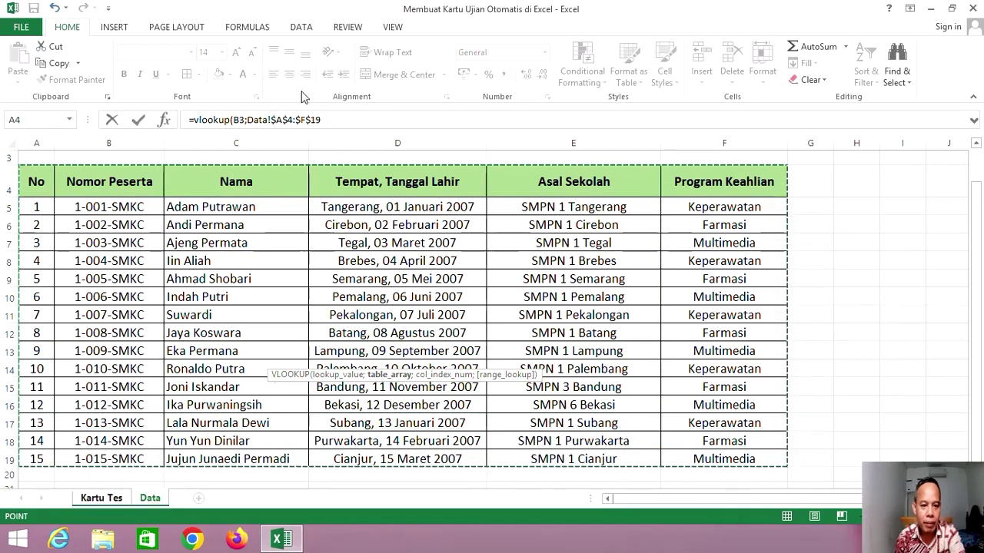
click(346, 115)
text(;6)
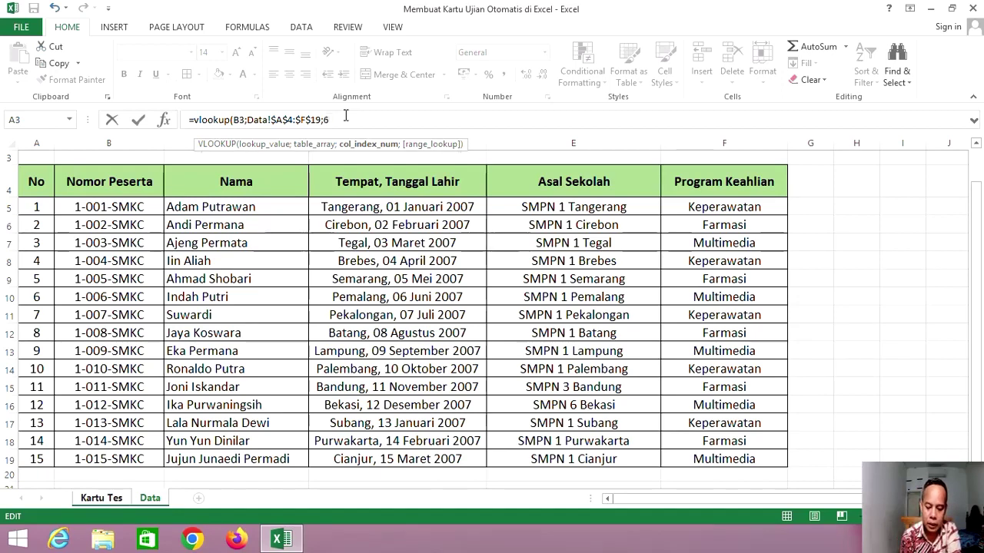
text(;0))
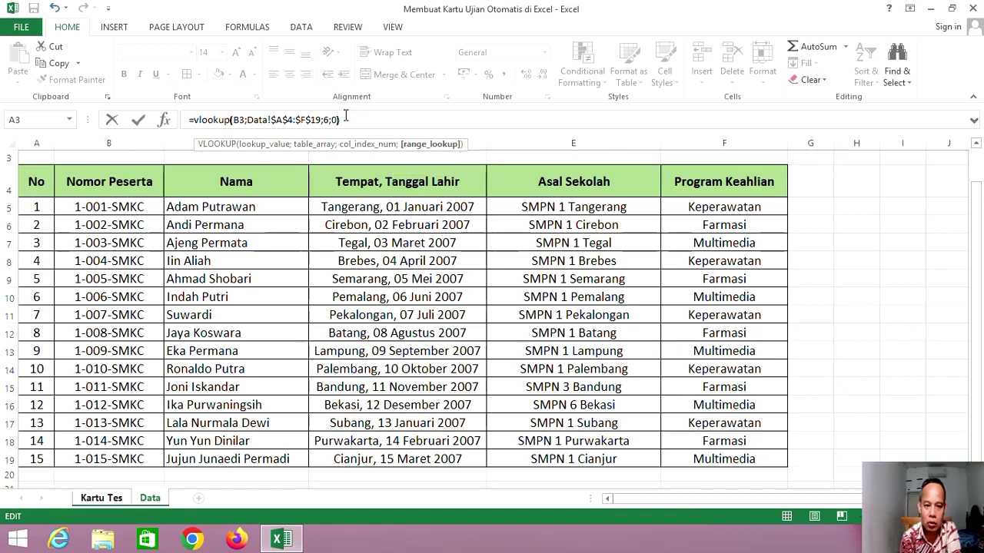
key(Return)
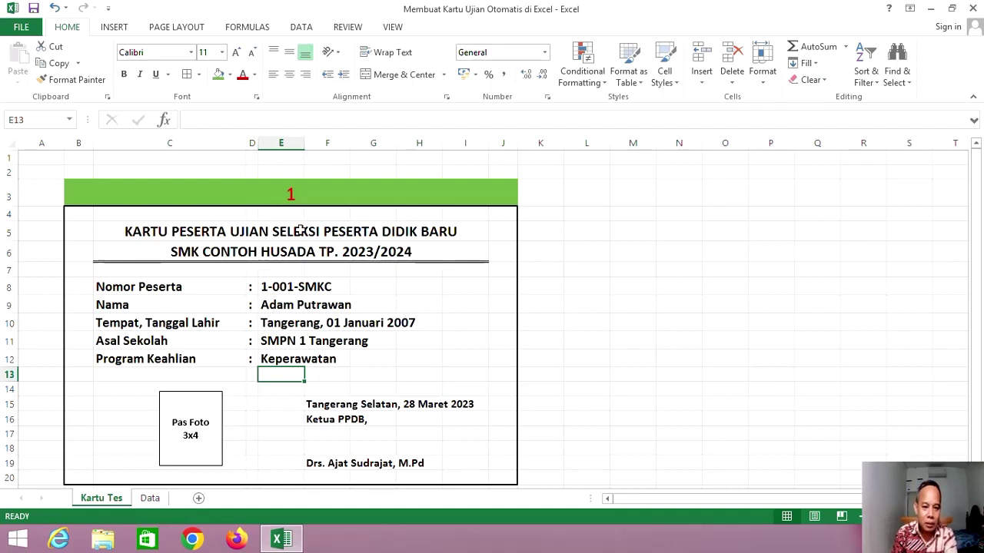
Pick participant number 2 from B3's dropdown list.
click(497, 191)
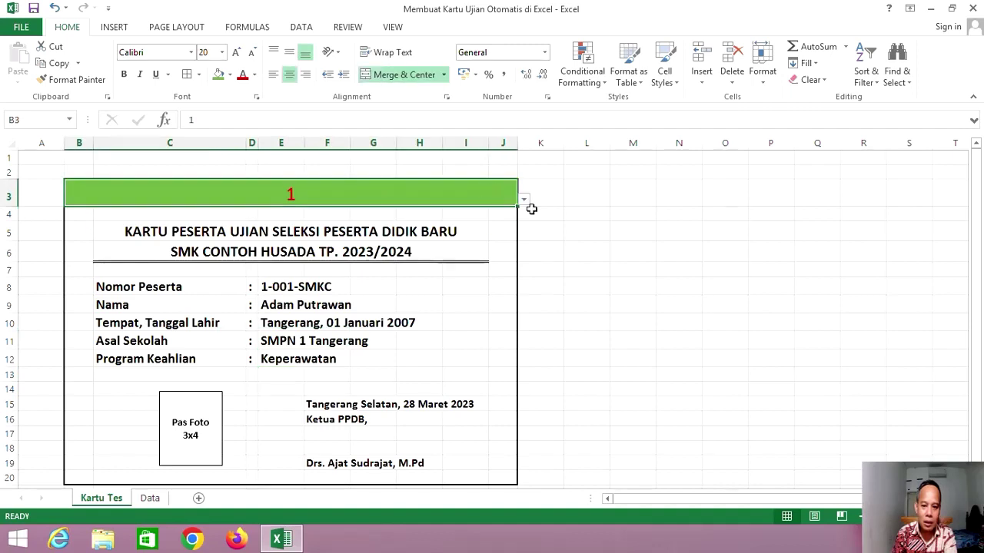
click(523, 200)
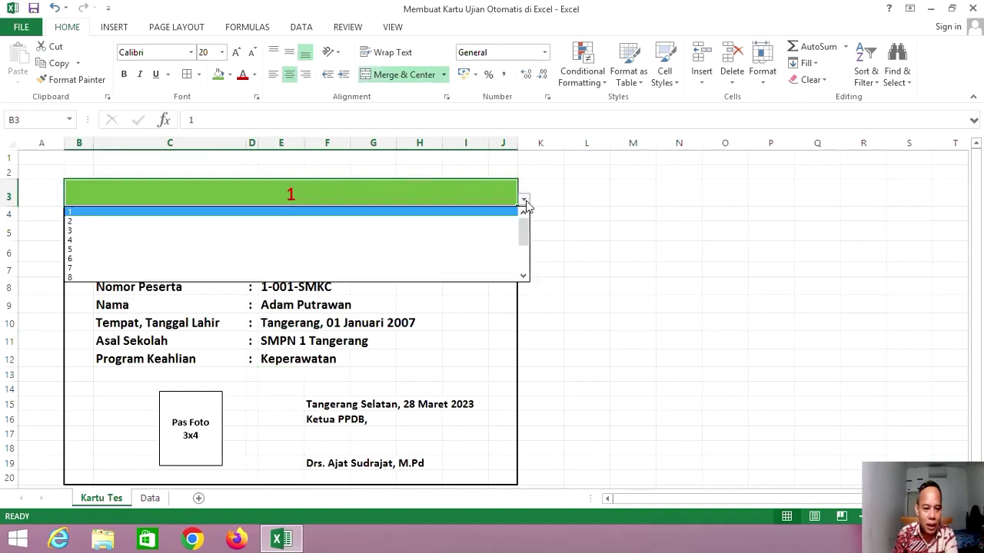
click(455, 222)
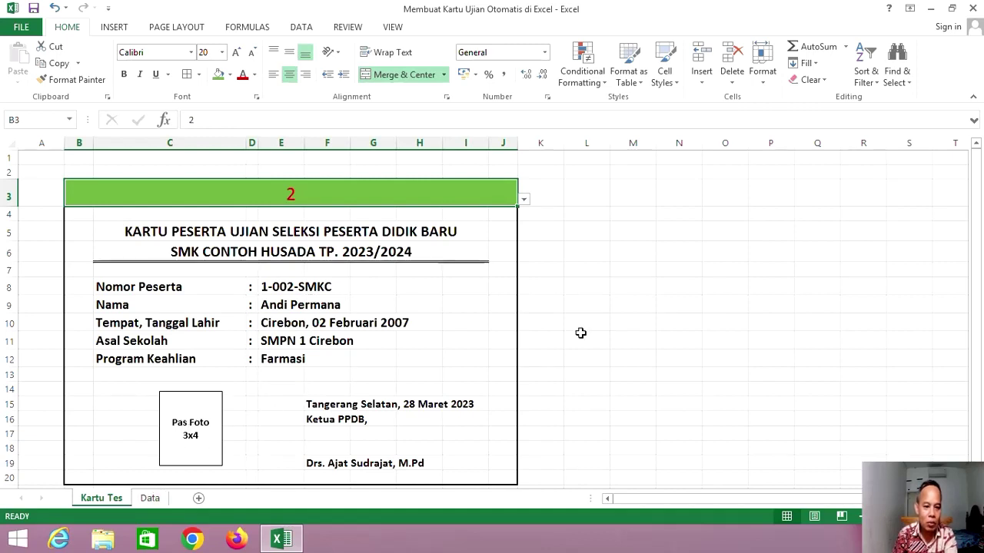
Enter participant numbers 3 and then 4 in B3, reviewing the updated card.
text(3)
key(Return)
click(377, 193)
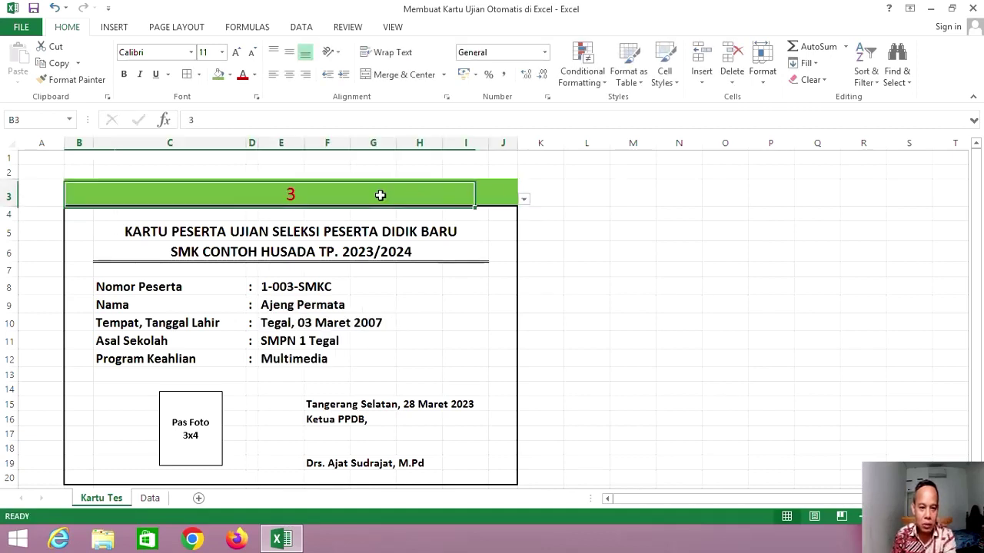
text(4)
key(Return)
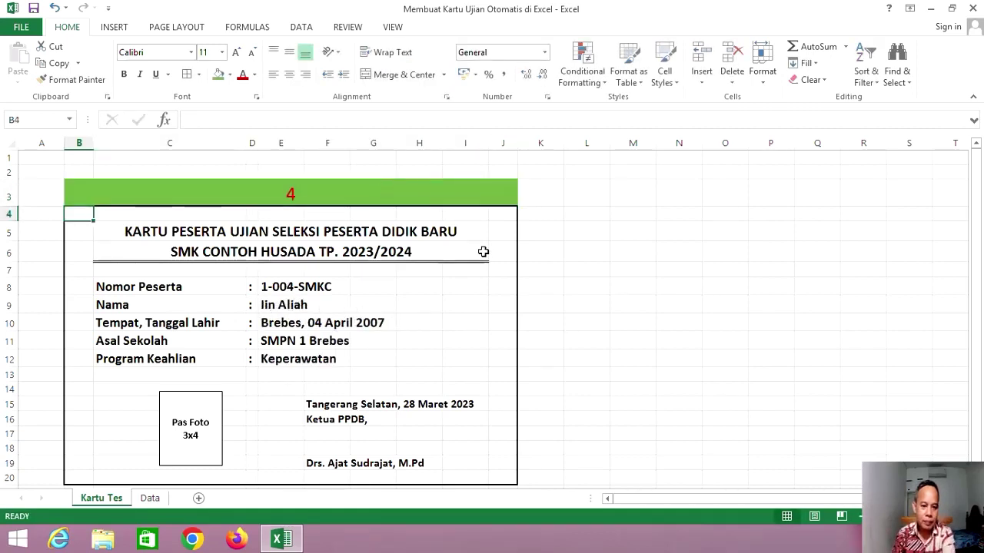
click(727, 432)
click(854, 453)
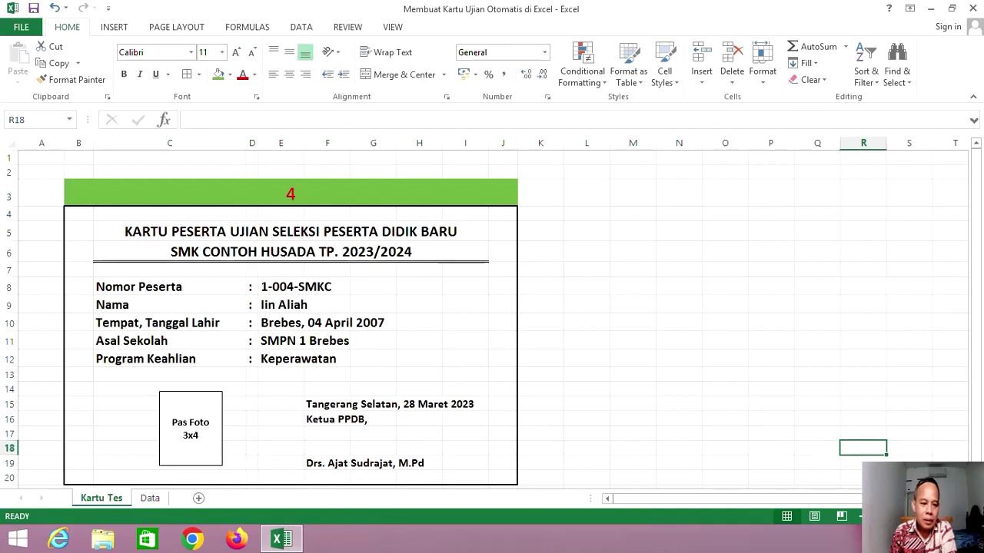